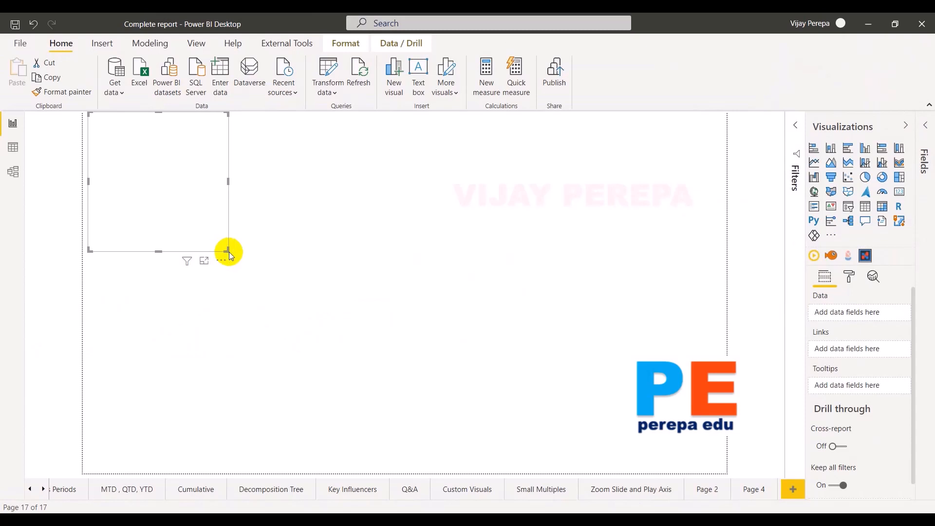
Step: Enlarge the Charticulator visual on the page and add Branch from MonthlyRent and the Profit measure as its data
{"action": "left_click_drag", "start_coordinate": [232, 257], "coordinate": [338, 420]}
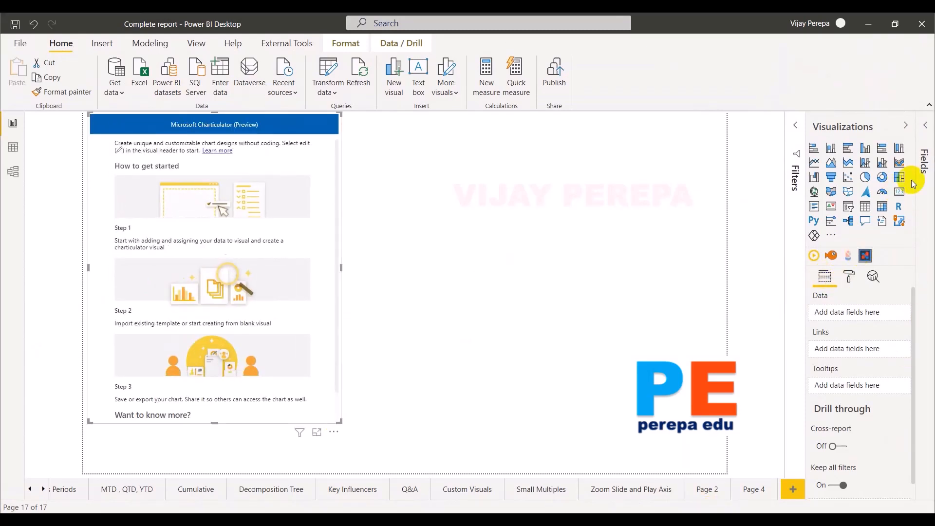
{"action": "left_click", "coordinate": [927, 129]}
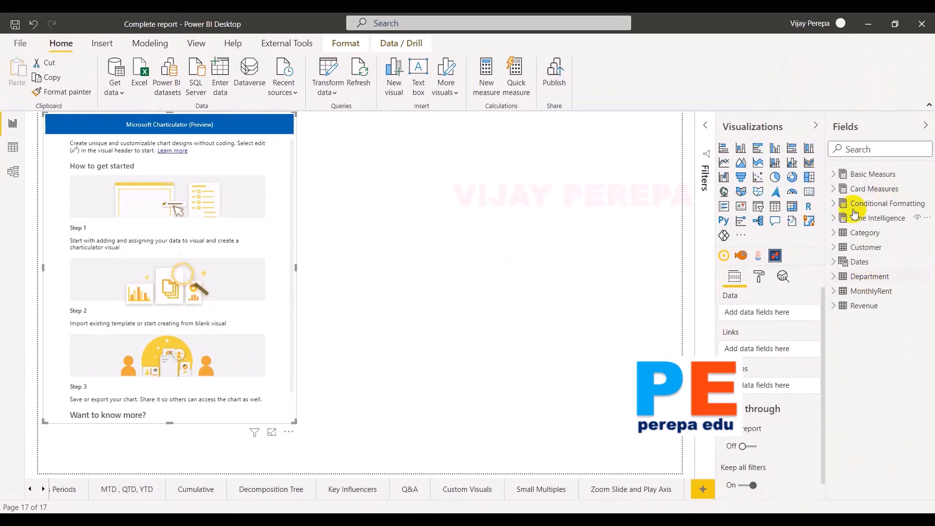
{"action": "left_click", "coordinate": [834, 291]}
{"action": "left_click_drag", "start_coordinate": [879, 305], "coordinate": [765, 313]}
{"action": "left_click", "coordinate": [835, 174]}
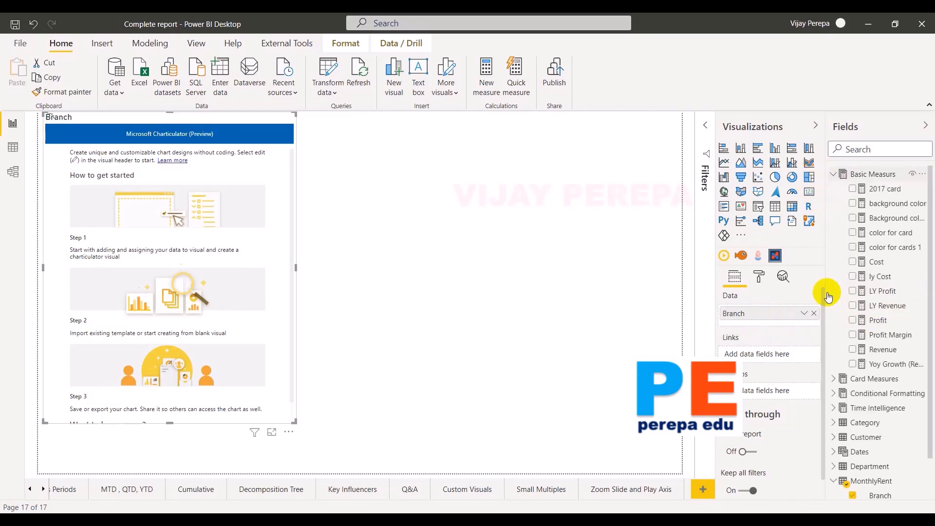
{"action": "left_click_drag", "start_coordinate": [879, 324], "coordinate": [777, 318]}
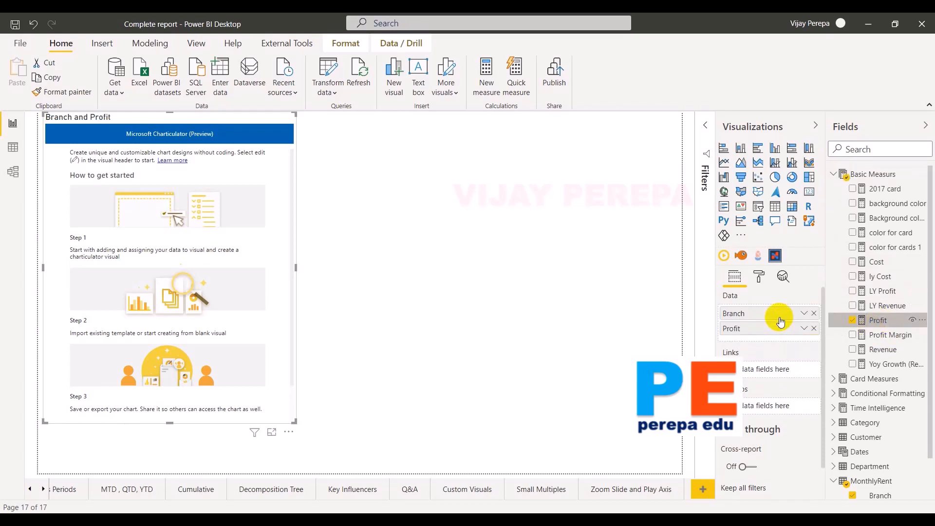
Step: Open the Charticulator visual for editing and start a new blank chart
{"action": "left_click", "coordinate": [288, 432]}
{"action": "left_click", "coordinate": [313, 328]}
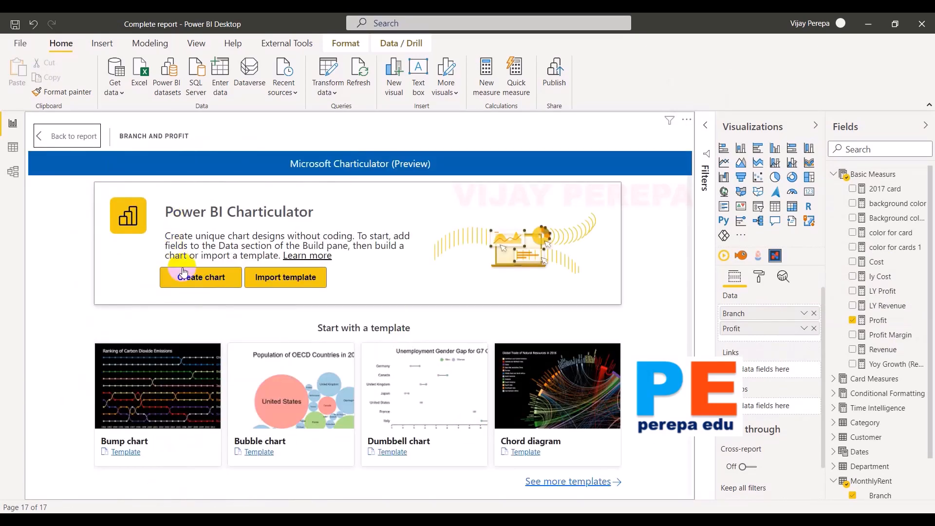
{"action": "left_click", "coordinate": [186, 276]}
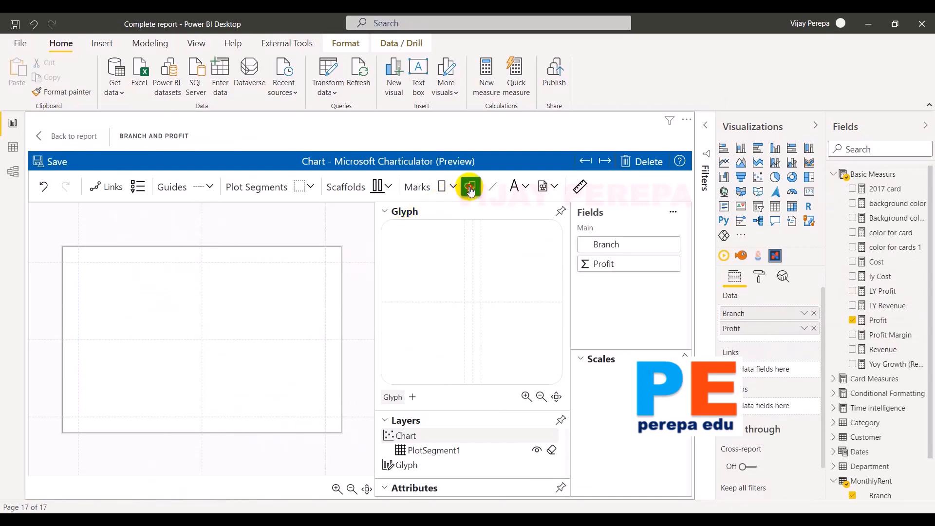
Step: Add a symbol mark to the glyph and apply the polar scaffold to the chart's plot segment
{"action": "left_click_drag", "start_coordinate": [470, 190], "coordinate": [470, 300]}
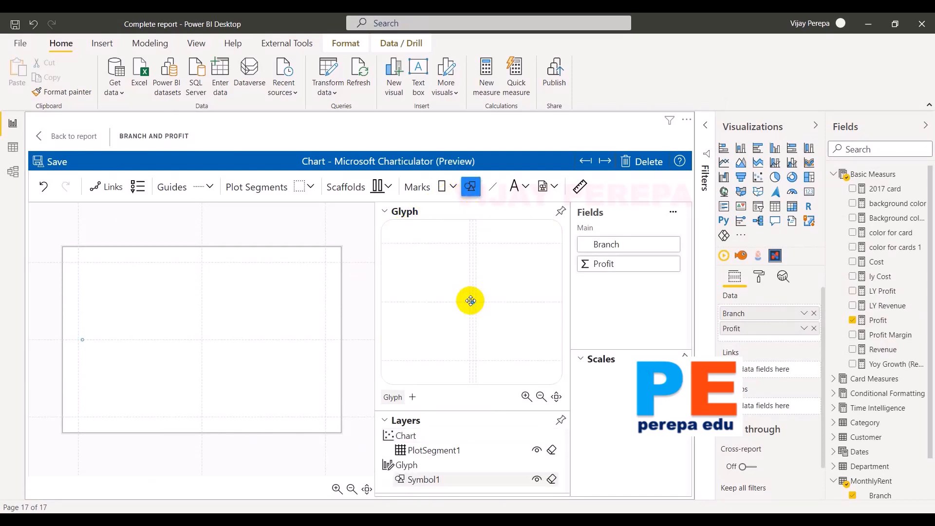
{"action": "left_click", "coordinate": [385, 189]}
{"action": "left_click", "coordinate": [411, 230]}
{"action": "left_click_drag", "start_coordinate": [383, 188], "coordinate": [183, 334]}
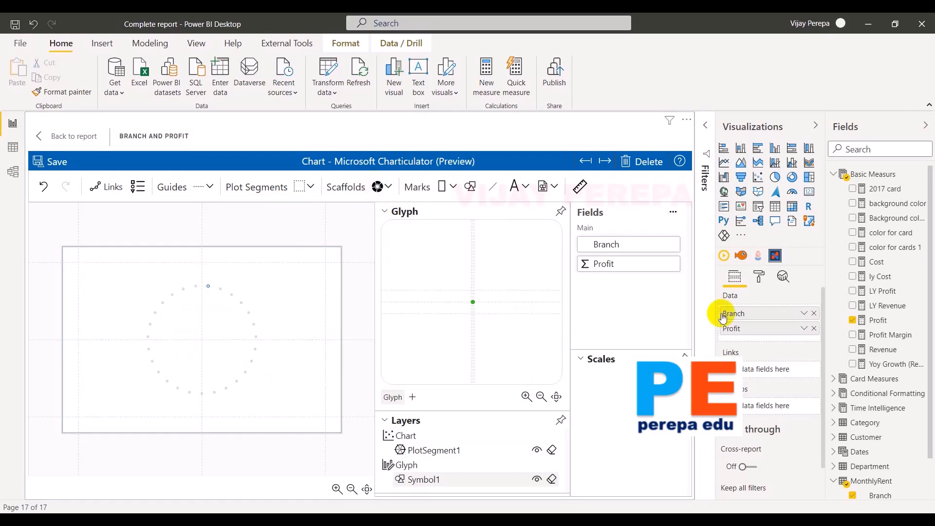
Step: Bind the symbol's size to Profit and its fill color to Branch
{"action": "left_click", "coordinate": [384, 210]}
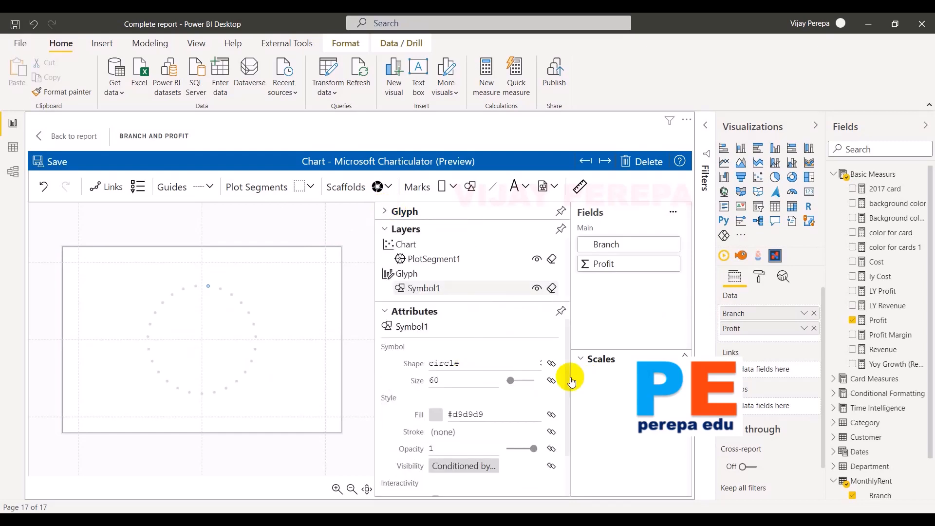
{"action": "left_click_drag", "start_coordinate": [621, 275], "coordinate": [463, 376]}
{"action": "left_click_drag", "start_coordinate": [613, 251], "coordinate": [474, 415]}
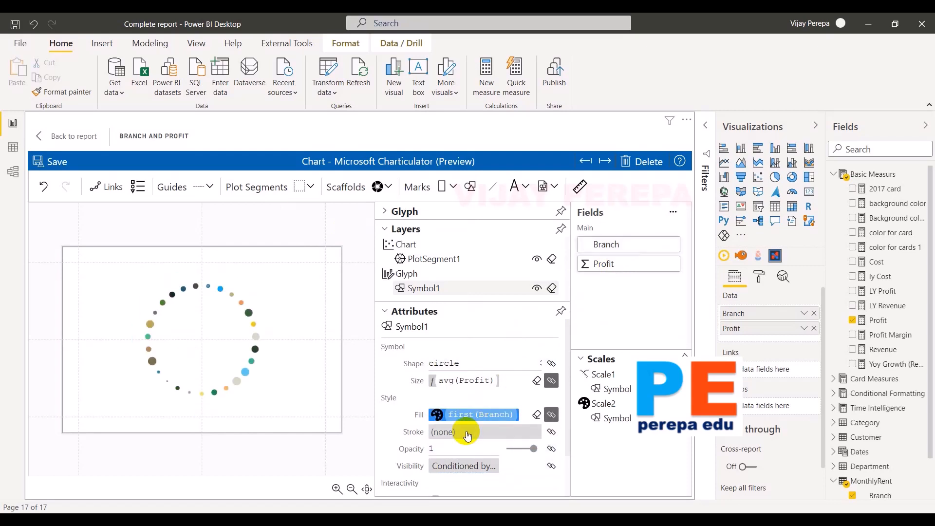
{"action": "scroll", "coordinate": [504, 438], "scroll_direction": "down", "scroll_amount": 1}
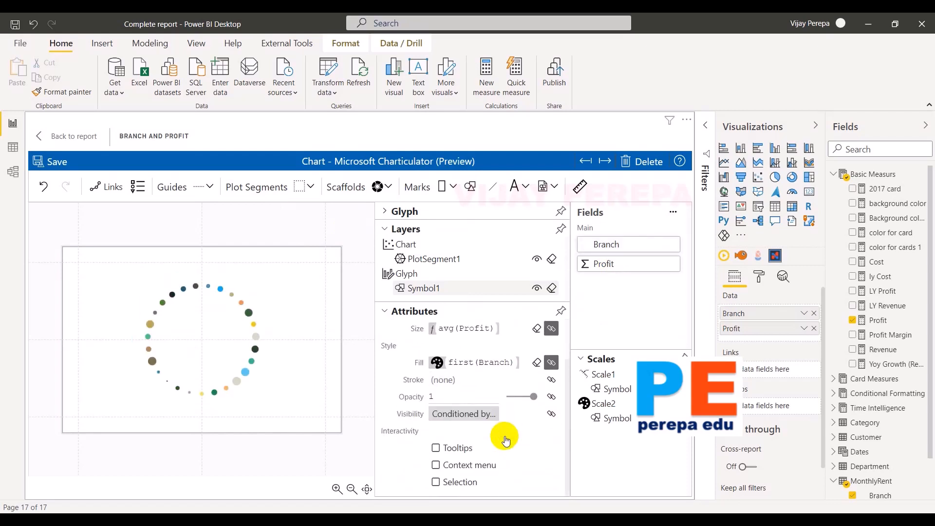
{"action": "scroll", "coordinate": [504, 439], "scroll_direction": "up", "scroll_amount": 2}
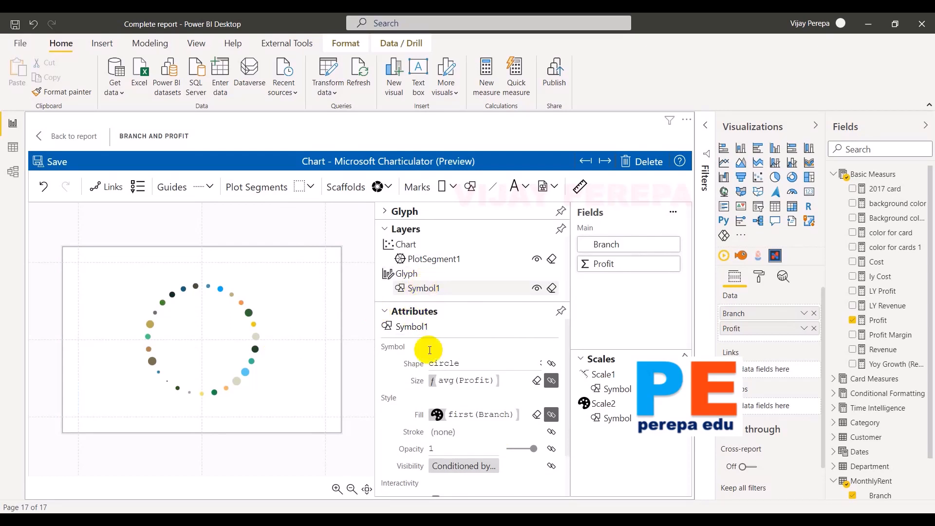
{"action": "scroll", "coordinate": [439, 412], "scroll_direction": "down", "scroll_amount": 1}
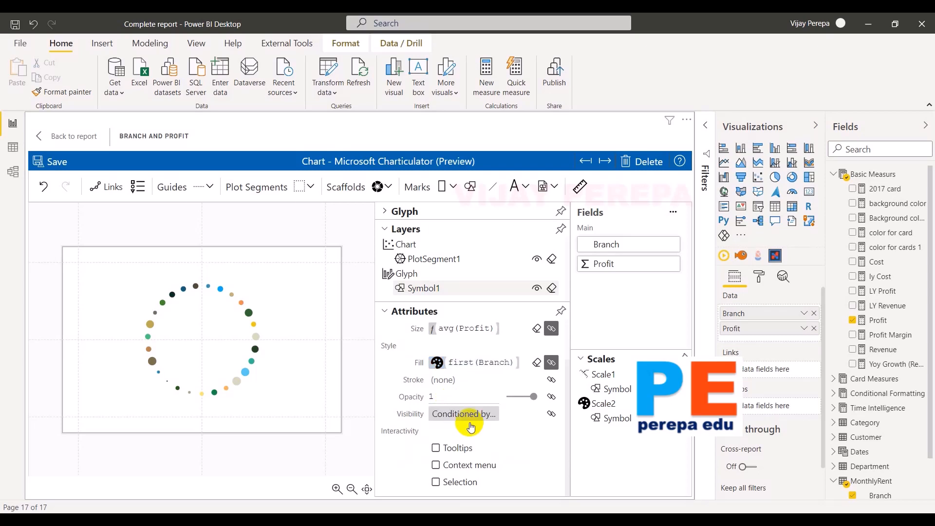
{"action": "scroll", "coordinate": [470, 427], "scroll_direction": "up", "scroll_amount": 1}
Step: Order the plot segment's sub-layout by Profit and reverse the order so the largest symbols come first
{"action": "left_click", "coordinate": [434, 261]}
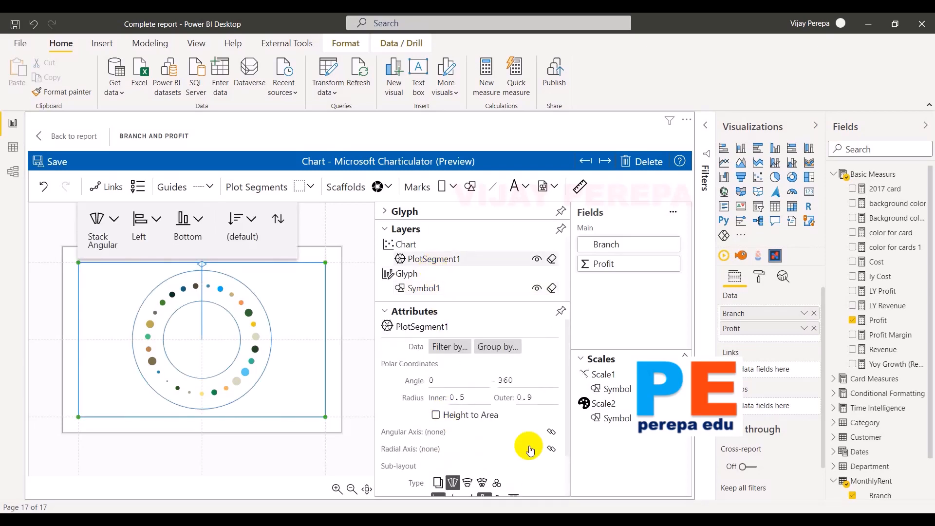
{"action": "scroll", "coordinate": [530, 450], "scroll_direction": "down", "scroll_amount": 1}
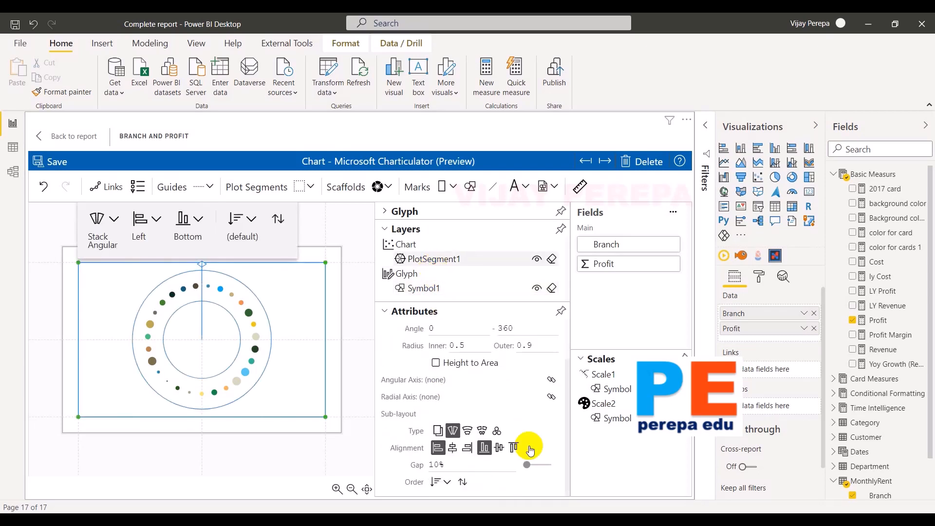
{"action": "key", "text": "super"}
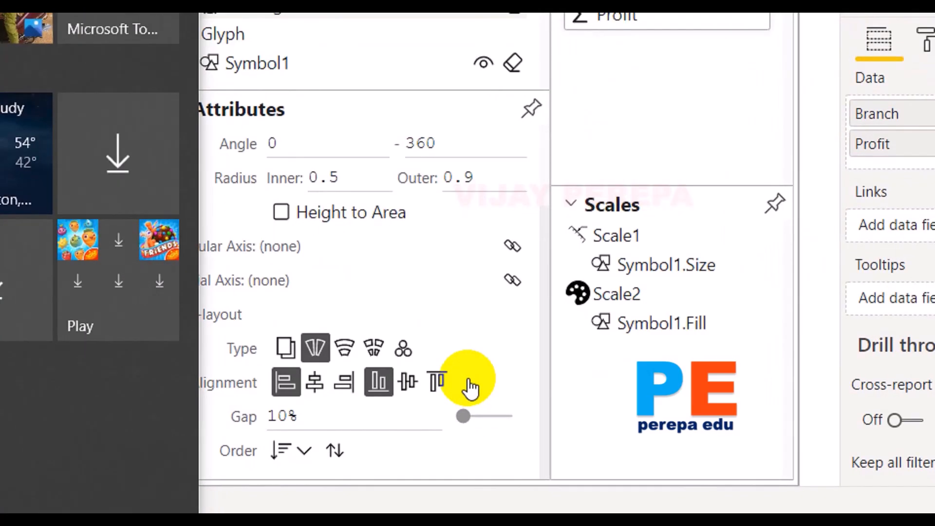
{"action": "key", "text": "super"}
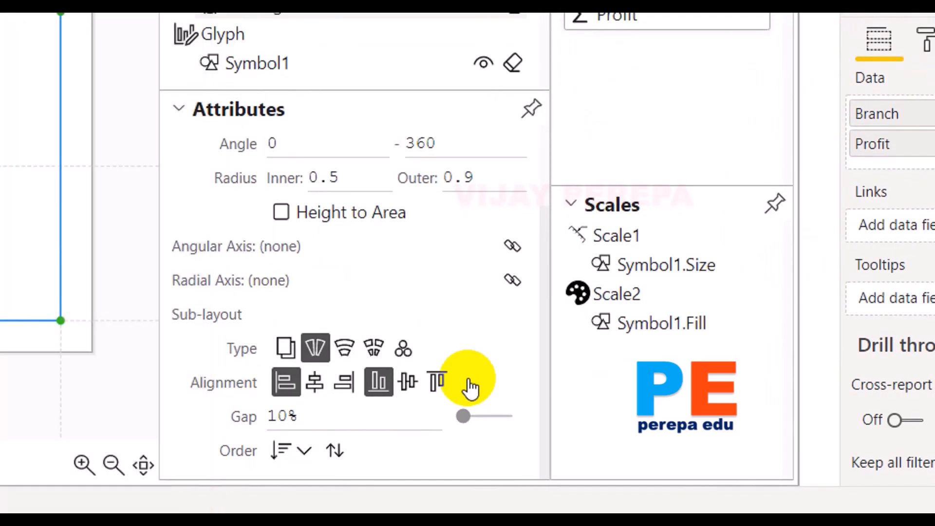
{"action": "left_click", "coordinate": [283, 457]}
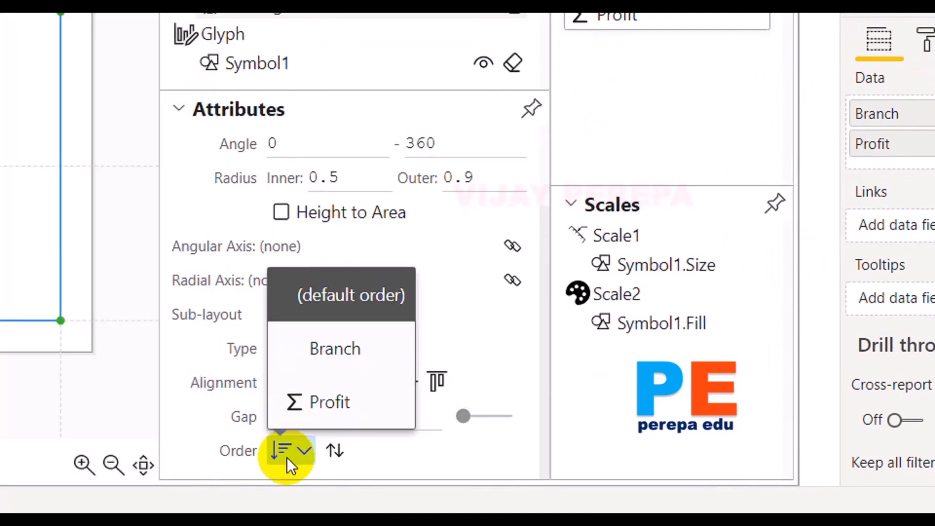
{"action": "left_click", "coordinate": [327, 410]}
{"action": "left_click", "coordinate": [341, 450]}
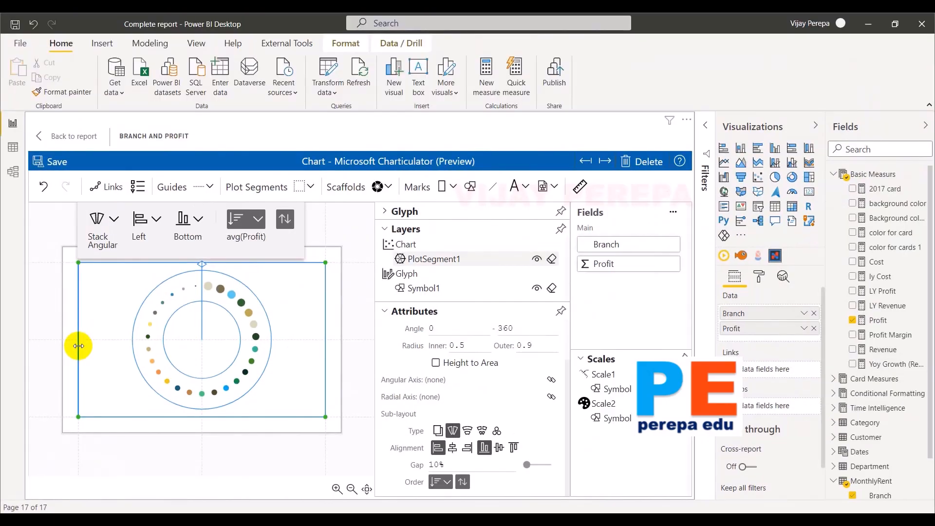
{"action": "left_click", "coordinate": [209, 435]}
{"action": "scroll", "coordinate": [293, 381], "scroll_direction": "up", "scroll_amount": 1}
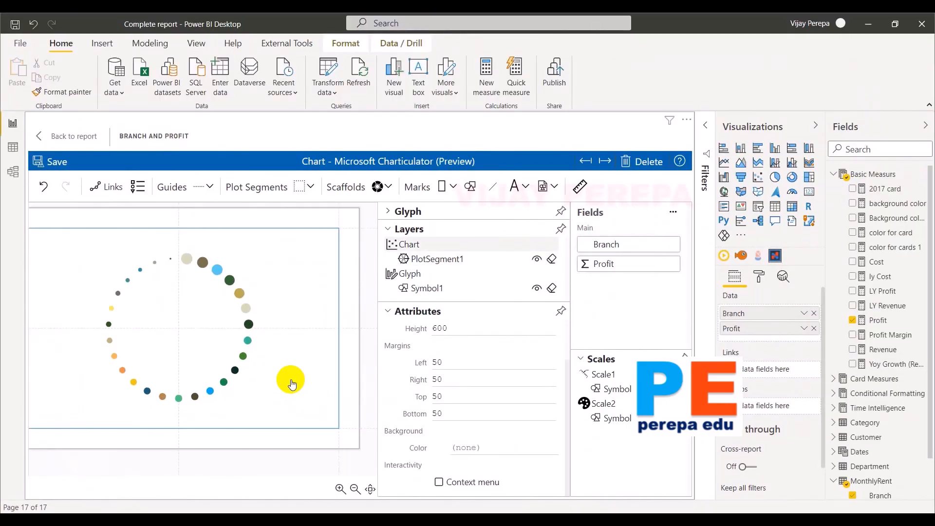
Step: Add a text mark to the glyph, rotate it to read vertically, and place it just below the circle
{"action": "left_click", "coordinate": [390, 228]}
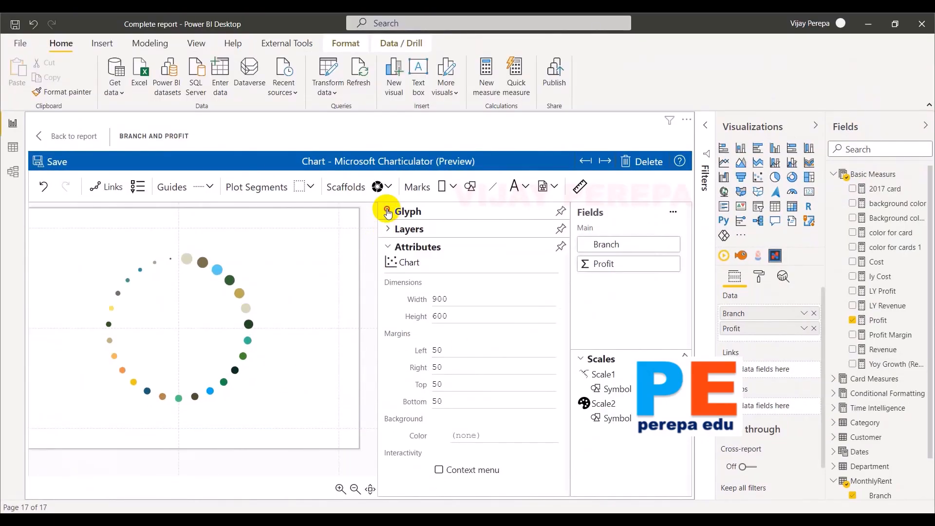
{"action": "left_click", "coordinate": [390, 211]}
{"action": "left_click_drag", "start_coordinate": [514, 186], "coordinate": [469, 278]}
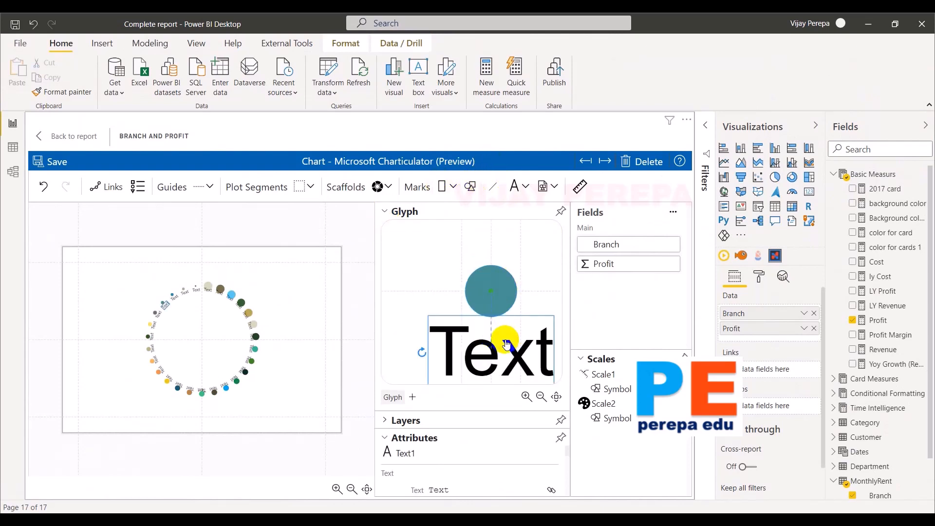
{"action": "left_click_drag", "start_coordinate": [421, 352], "coordinate": [502, 327]}
{"action": "double_click", "coordinate": [505, 351]}
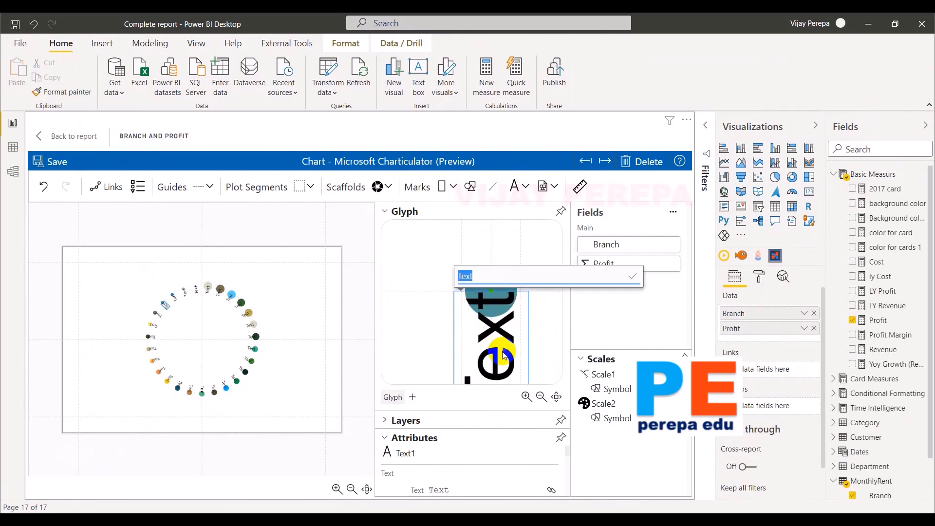
{"action": "left_click", "coordinate": [505, 363]}
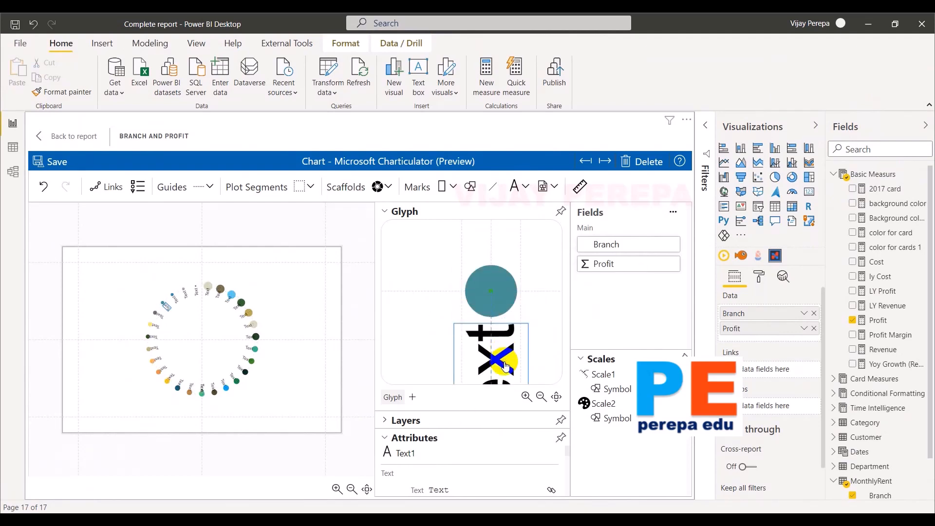
{"action": "left_click_drag", "start_coordinate": [505, 365], "coordinate": [506, 377]}
Step: Change the lower text mark's content to "Data Label"
{"action": "double_click", "coordinate": [506, 378]}
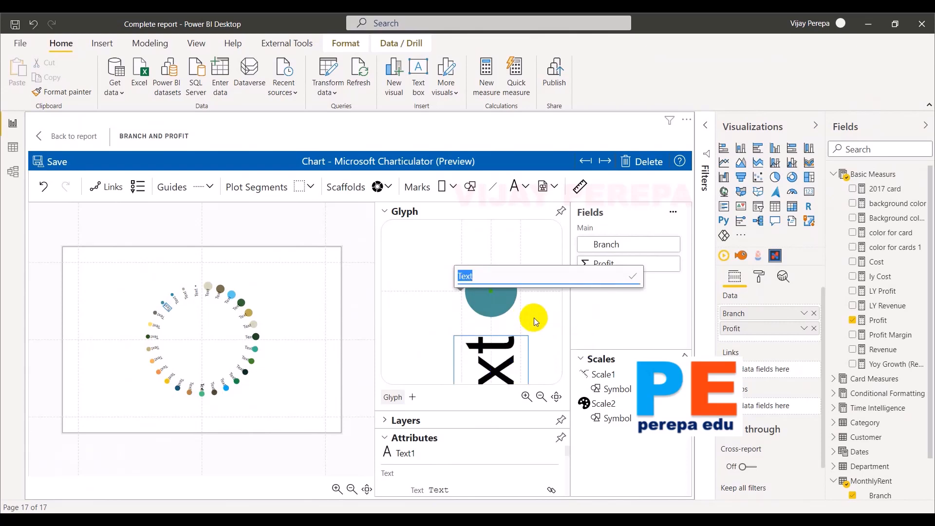
{"action": "type", "text": "Data Label"}
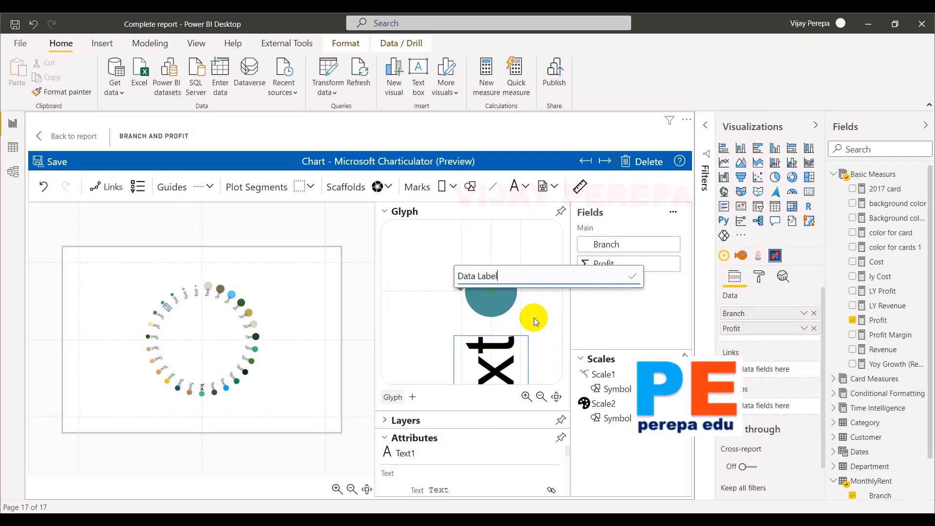
{"action": "left_click", "coordinate": [635, 277]}
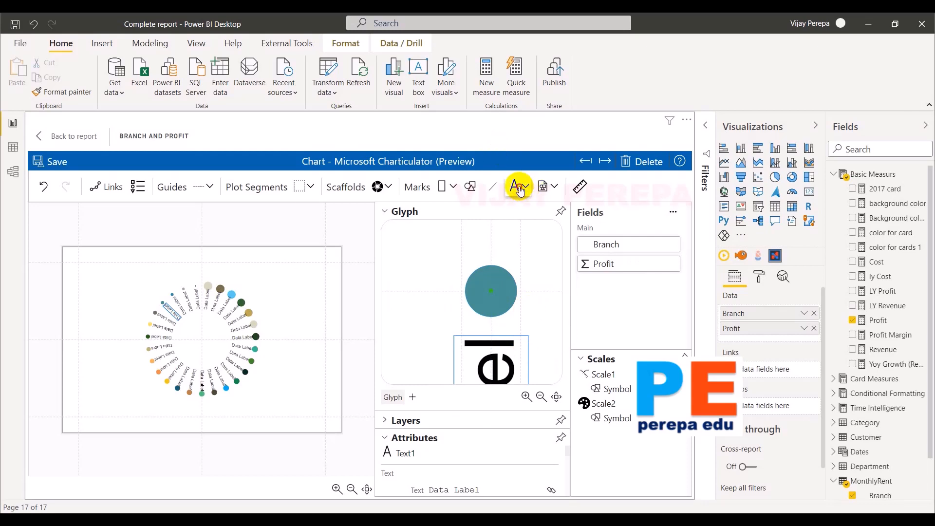
Step: Add a second text mark to the glyph, rotate it vertically, and position it above the circle
{"action": "left_click_drag", "start_coordinate": [517, 190], "coordinate": [484, 230]}
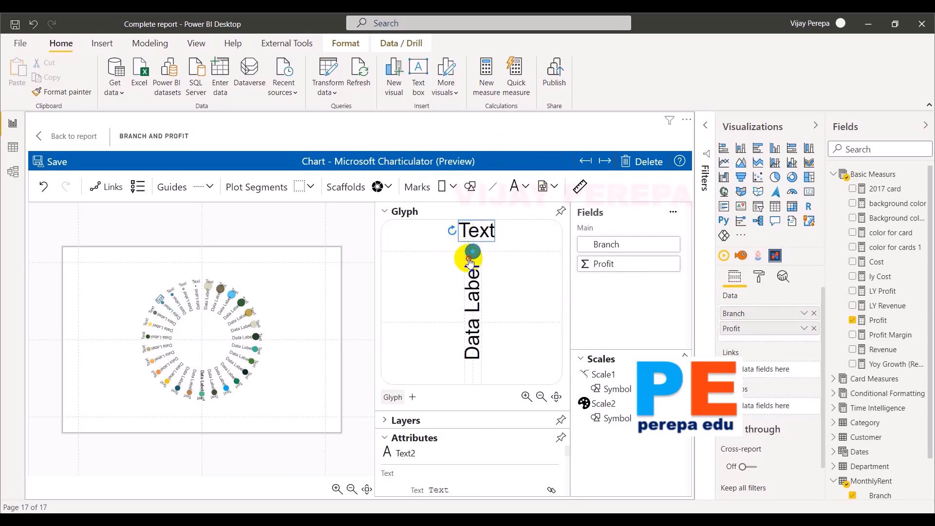
{"action": "left_click", "coordinate": [447, 233]}
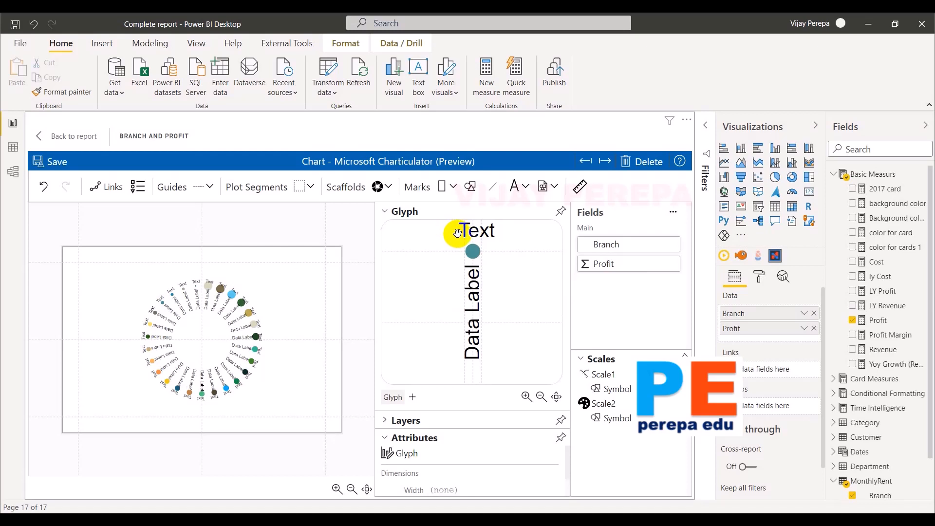
{"action": "left_click", "coordinate": [458, 240]}
{"action": "left_click_drag", "start_coordinate": [450, 230], "coordinate": [478, 258]}
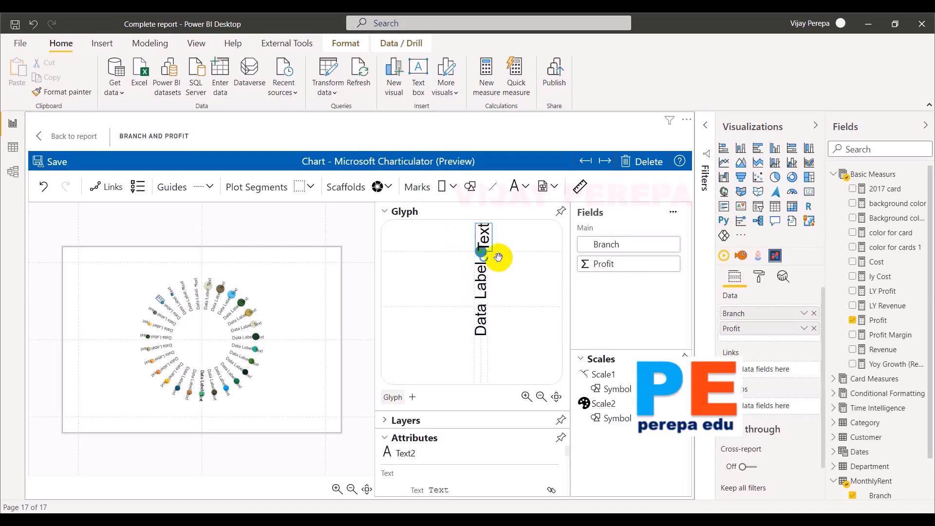
{"action": "double_click", "coordinate": [484, 224]}
{"action": "left_click", "coordinate": [477, 223]}
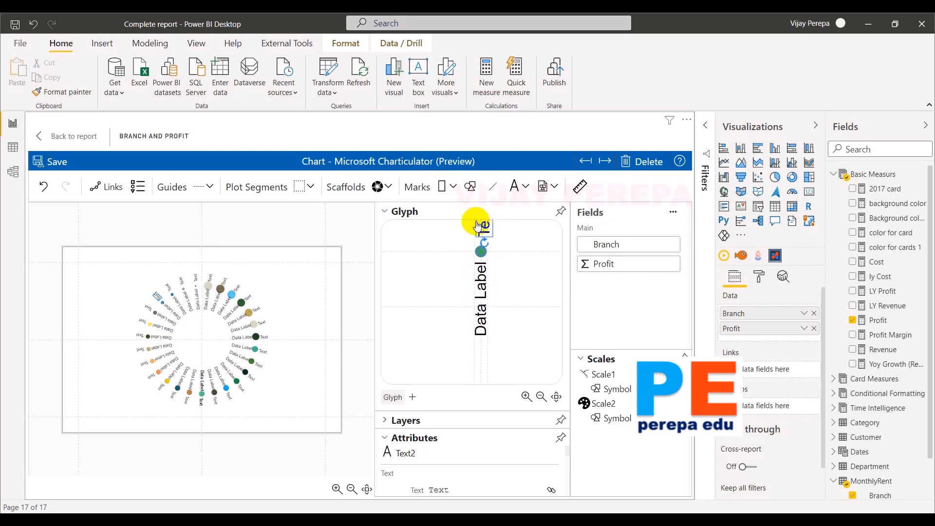
Step: Try to change the upper text mark's content to "Branch"
{"action": "double_click", "coordinate": [483, 227]}
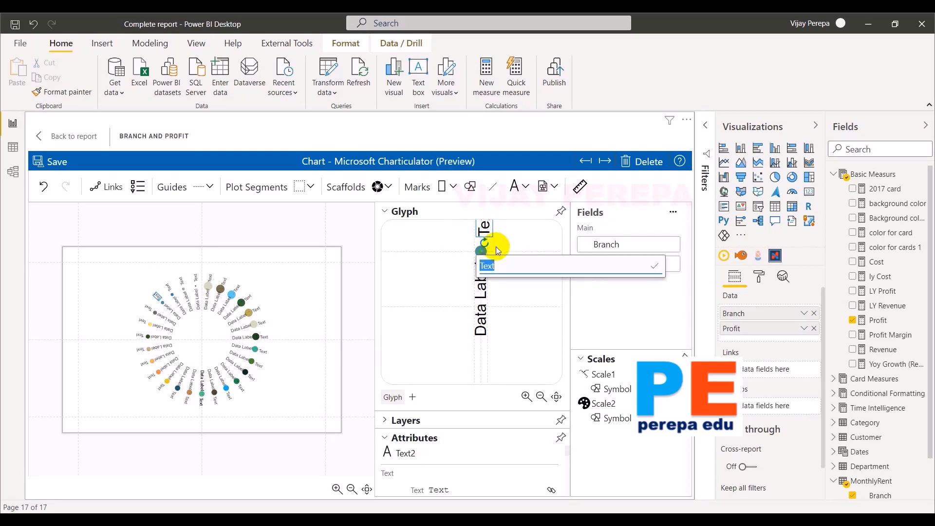
{"action": "type", "text": "Branch"}
{"action": "left_click", "coordinate": [430, 318]}
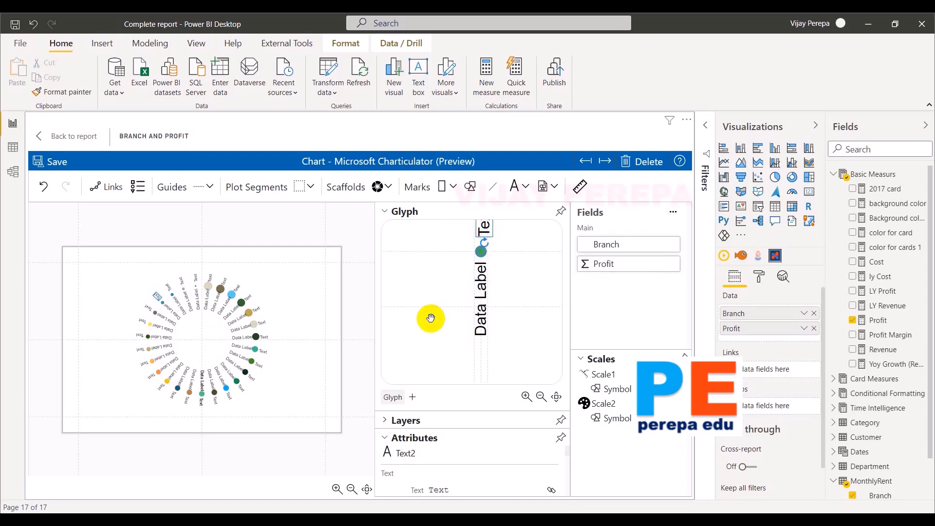
Step: Bind the lower text mark's content to the Profit field and set its font to Impact
{"action": "left_click", "coordinate": [382, 212]}
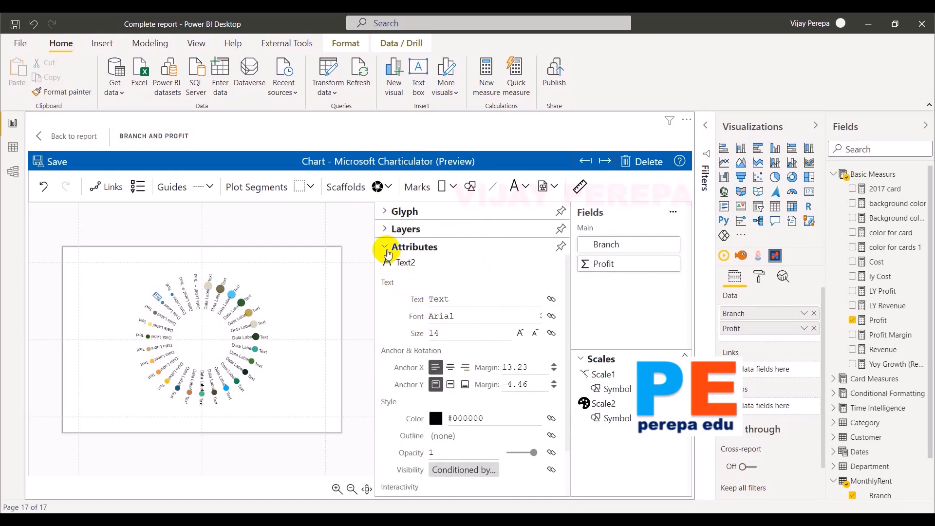
{"action": "left_click", "coordinate": [385, 230]}
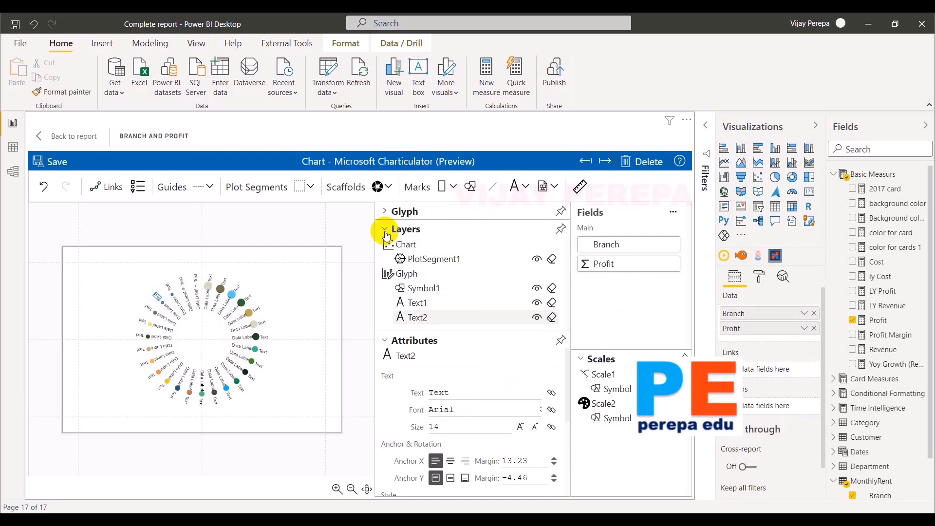
{"action": "left_click", "coordinate": [422, 303]}
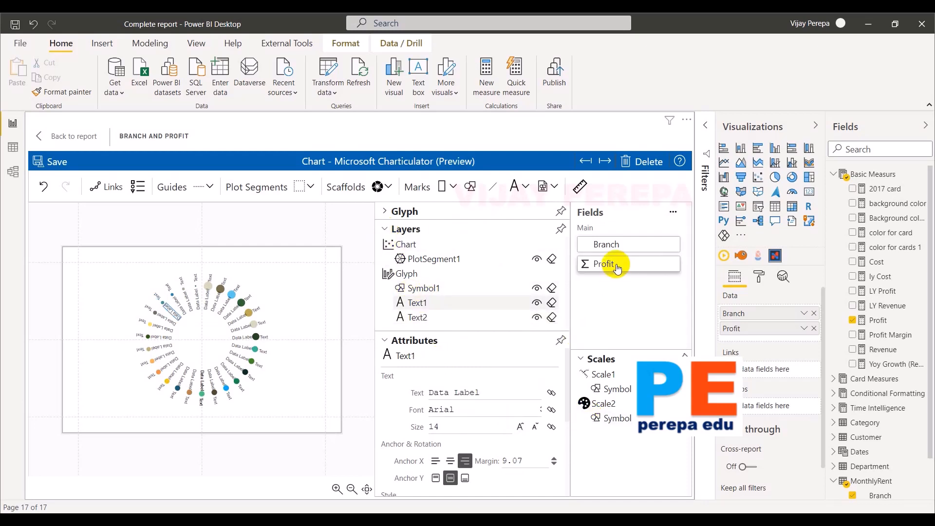
{"action": "left_click_drag", "start_coordinate": [616, 270], "coordinate": [470, 390]}
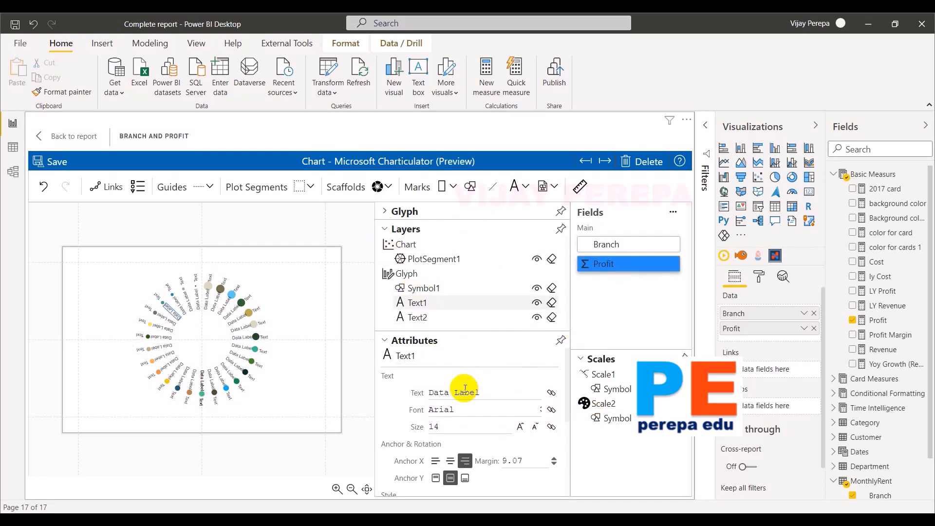
{"action": "left_click", "coordinate": [539, 409]}
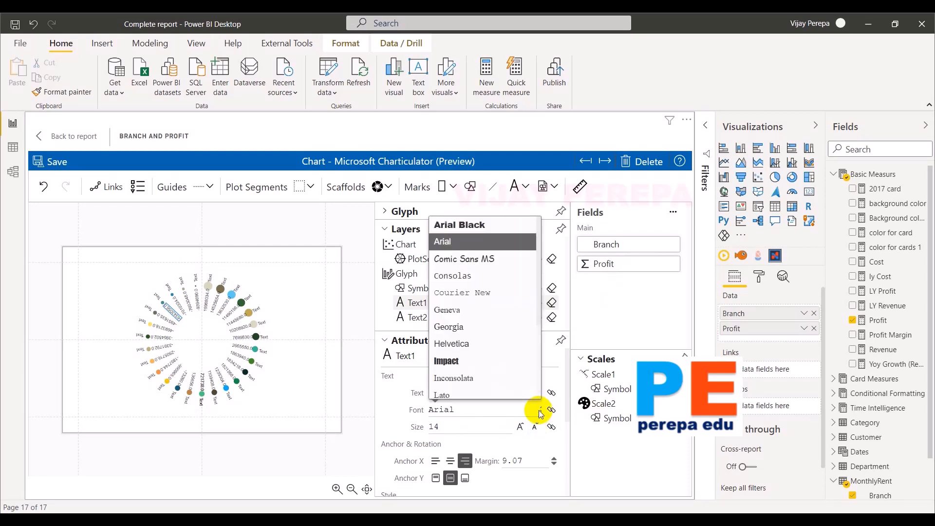
{"action": "left_click", "coordinate": [453, 359]}
Step: Edit the profit label's expression to divide Profit by 1000000, using avg(Profit/1000000) with the one-decimal format
{"action": "left_click", "coordinate": [485, 392]}
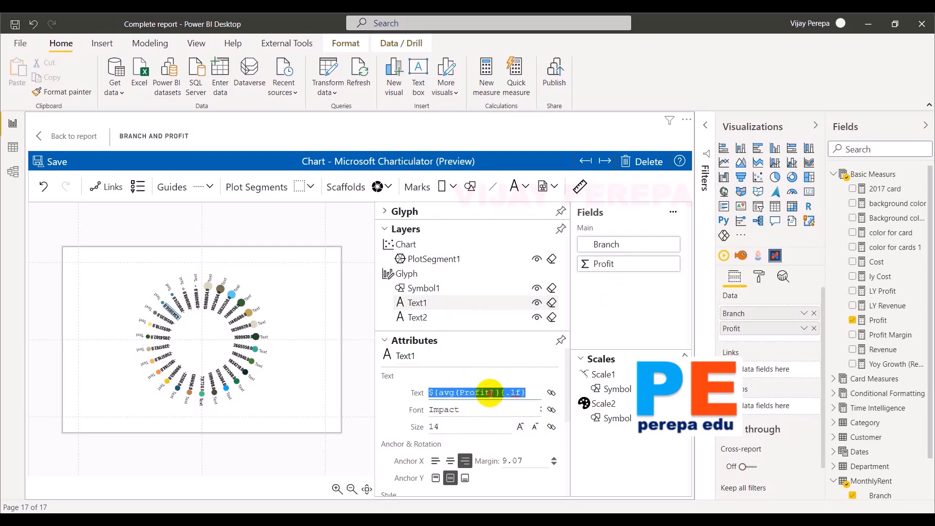
{"action": "left_click", "coordinate": [490, 392]}
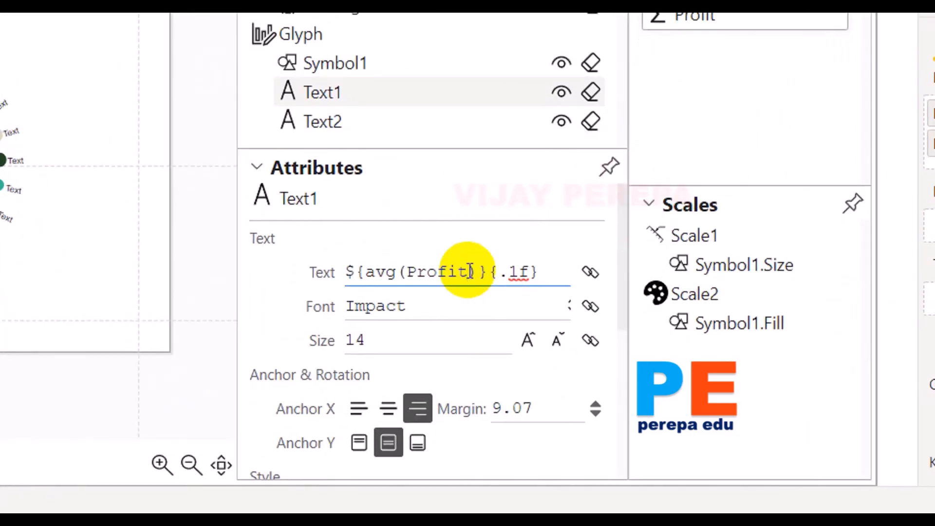
{"action": "type", "text": "/1000000"}
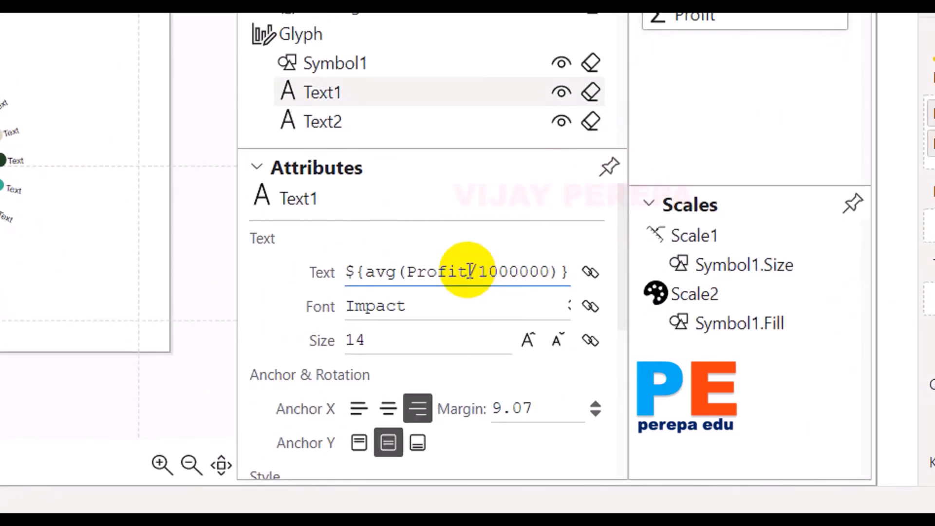
{"action": "left_click", "coordinate": [229, 301]}
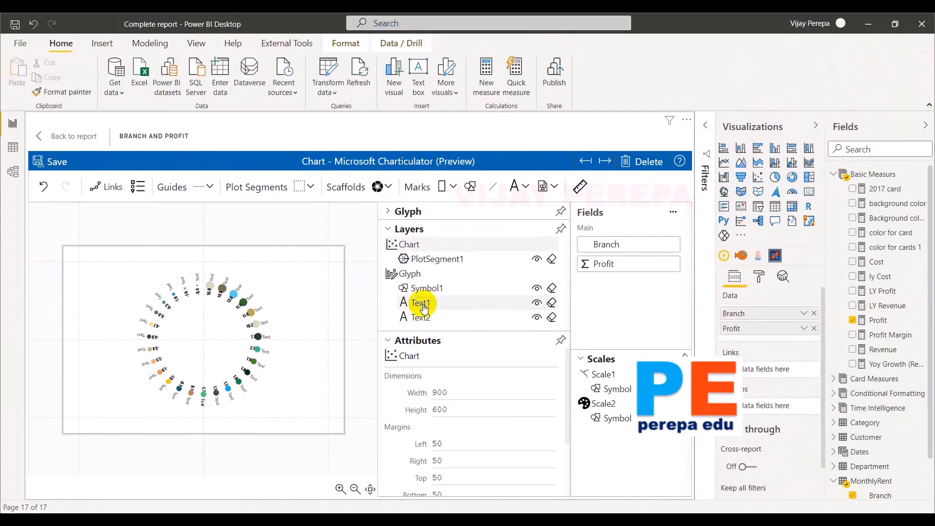
Step: Bind the upper text mark's content to the Branch field and set its font to Impact
{"action": "left_click", "coordinate": [419, 318]}
{"action": "left_click_drag", "start_coordinate": [604, 248], "coordinate": [472, 392]}
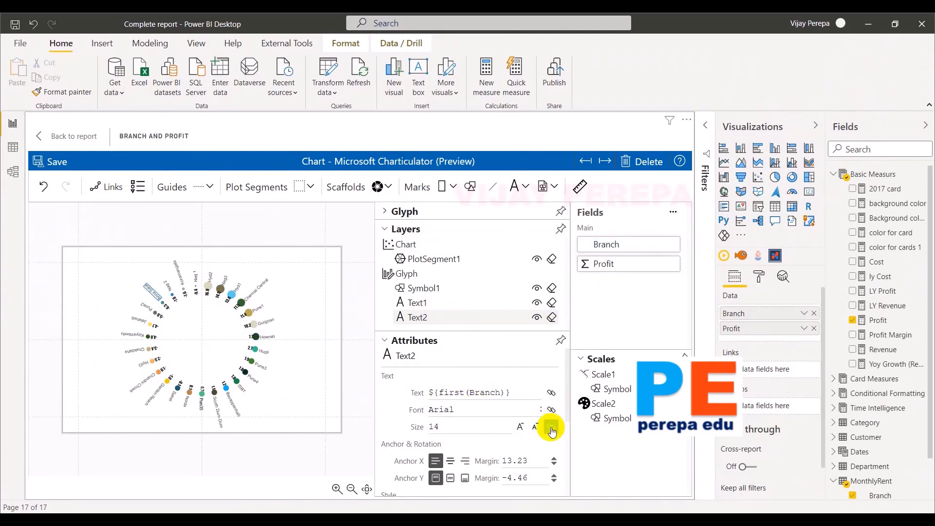
{"action": "left_click", "coordinate": [541, 410]}
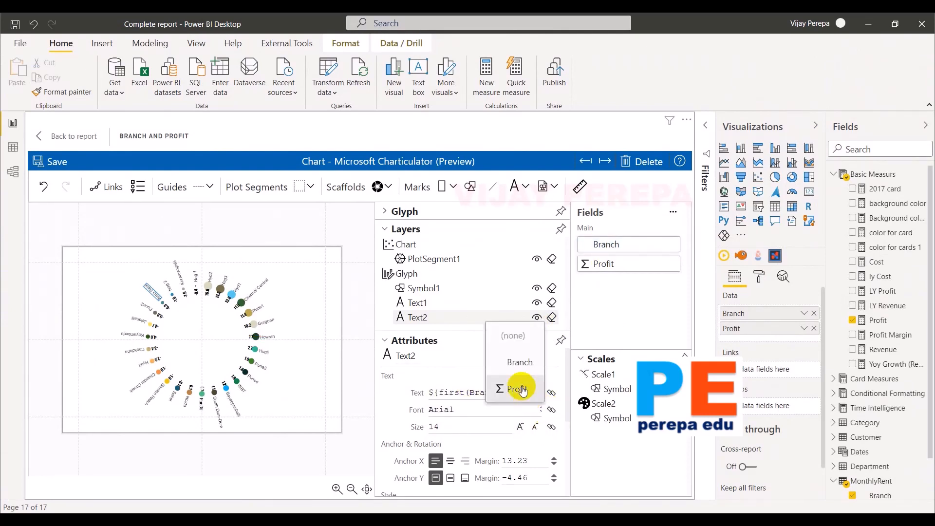
{"action": "left_click", "coordinate": [539, 412]}
{"action": "left_click", "coordinate": [540, 410]}
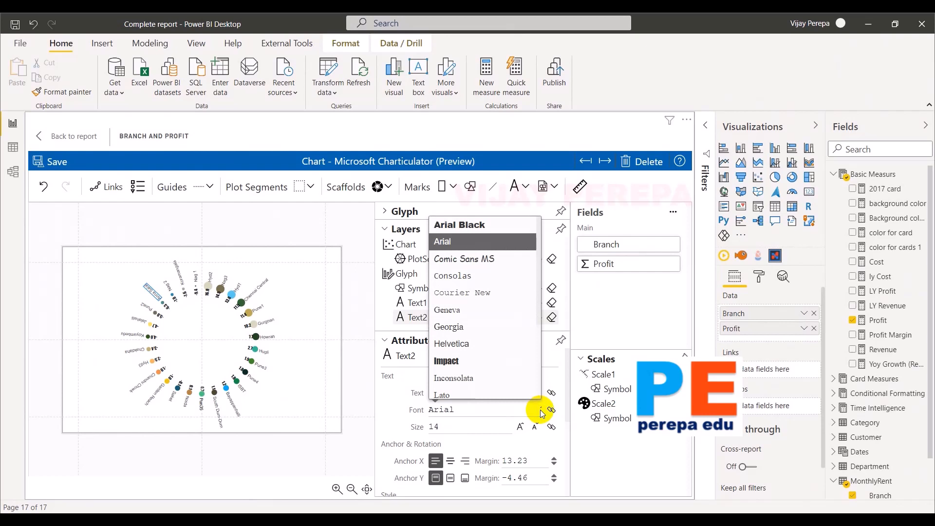
{"action": "left_click", "coordinate": [453, 358]}
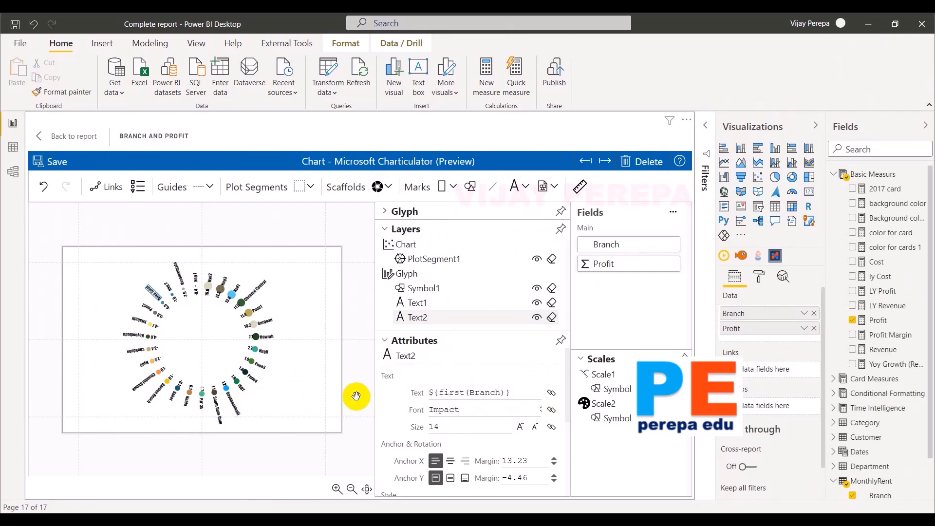
Step: Shorten the polar plot segment to a three-quarter arc spanning angles 0 to 270
{"action": "left_click", "coordinate": [202, 266]}
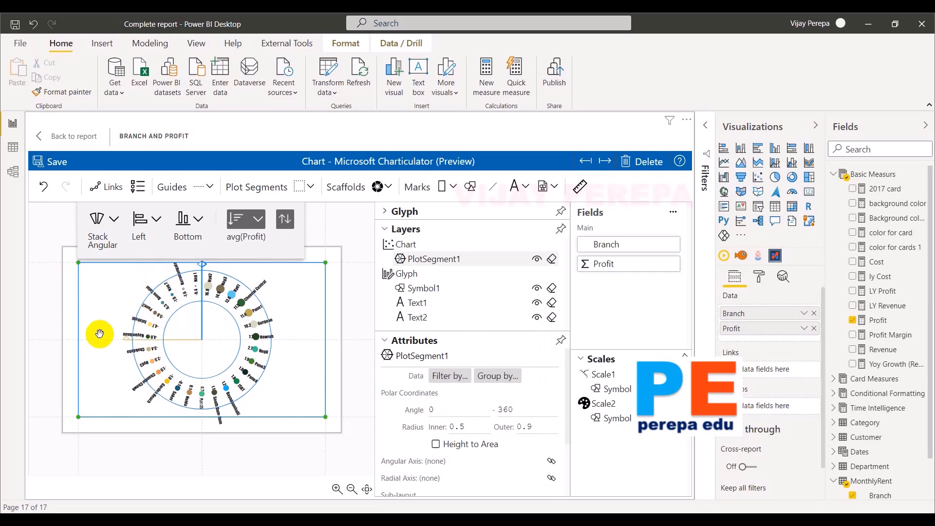
{"action": "left_click_drag", "start_coordinate": [99, 334], "coordinate": [203, 259]}
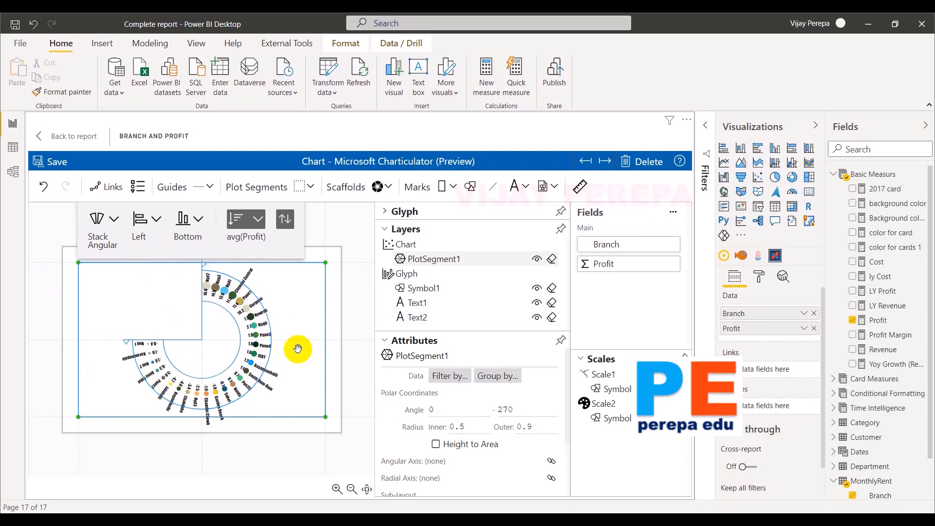
Step: Move the profit label farther below the circle in the glyph to leave a gap between them
{"action": "scroll", "coordinate": [298, 348], "scroll_direction": "up", "scroll_amount": 3}
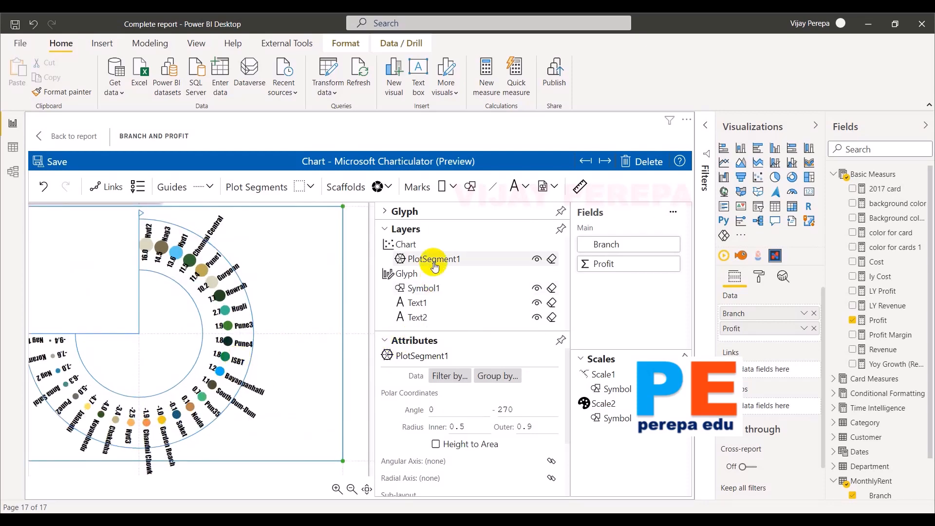
{"action": "left_click", "coordinate": [419, 309]}
{"action": "left_click", "coordinate": [390, 210]}
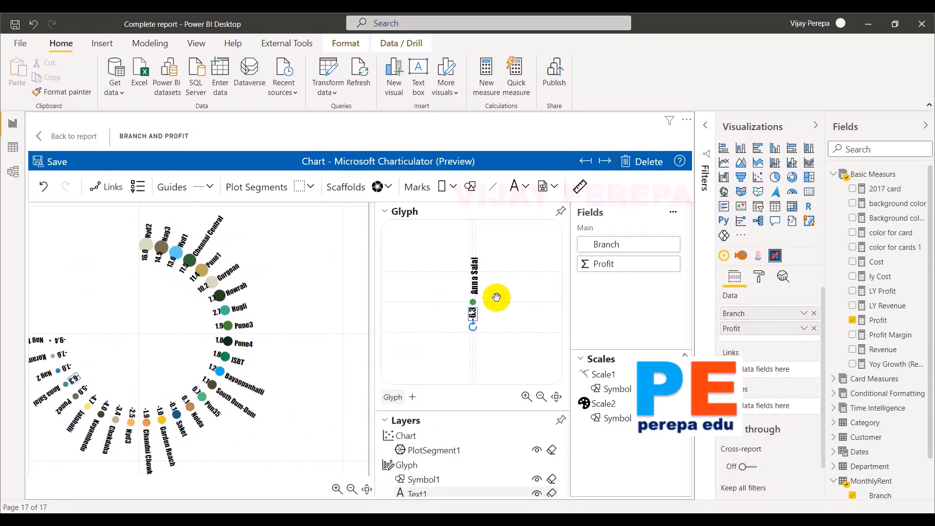
{"action": "double_click", "coordinate": [473, 328]}
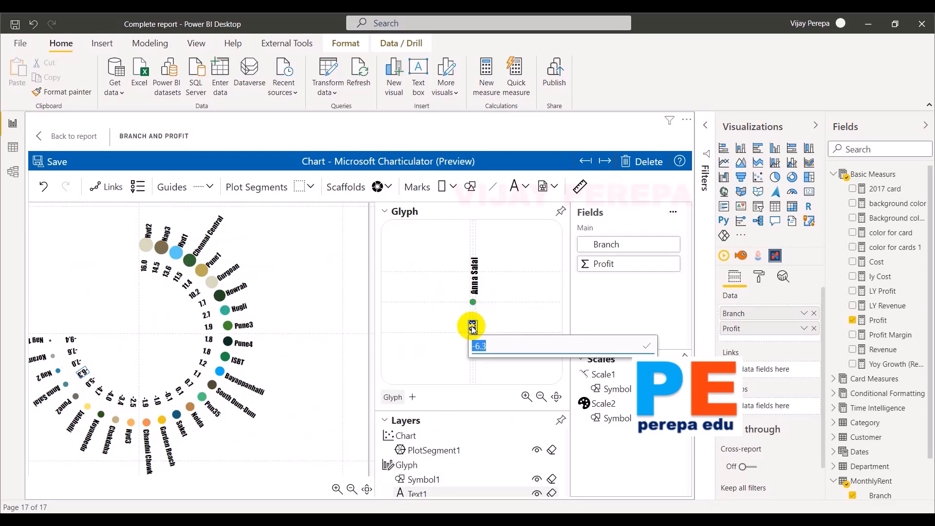
{"action": "left_click", "coordinate": [476, 268]}
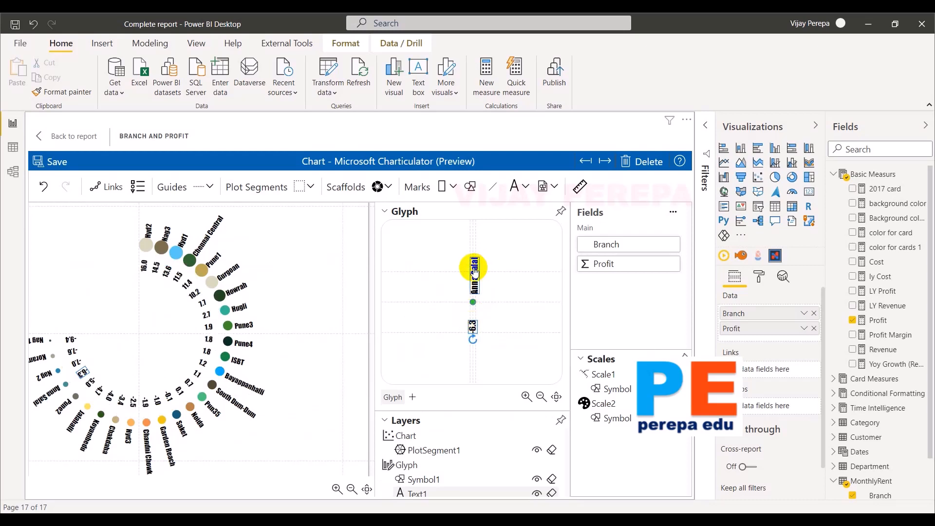
{"action": "left_click", "coordinate": [474, 266]}
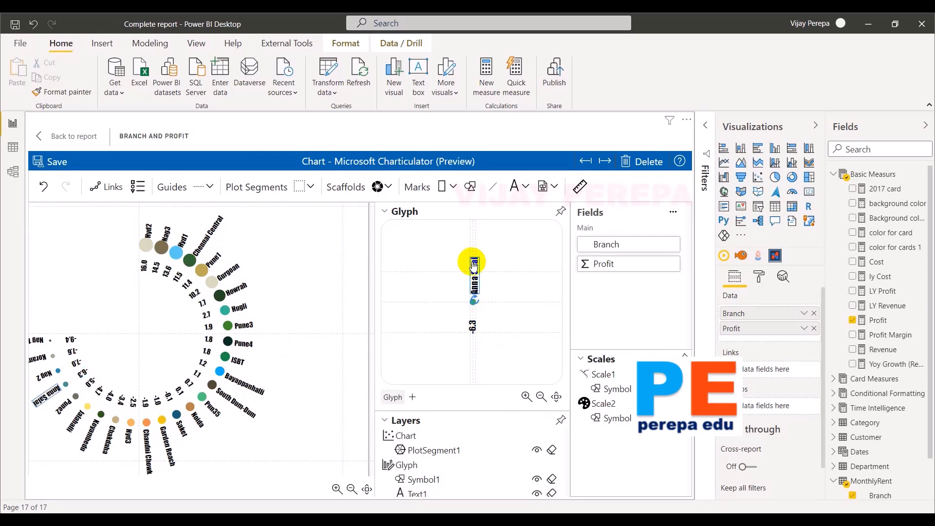
{"action": "double_click", "coordinate": [473, 265]}
{"action": "left_click", "coordinate": [479, 368]}
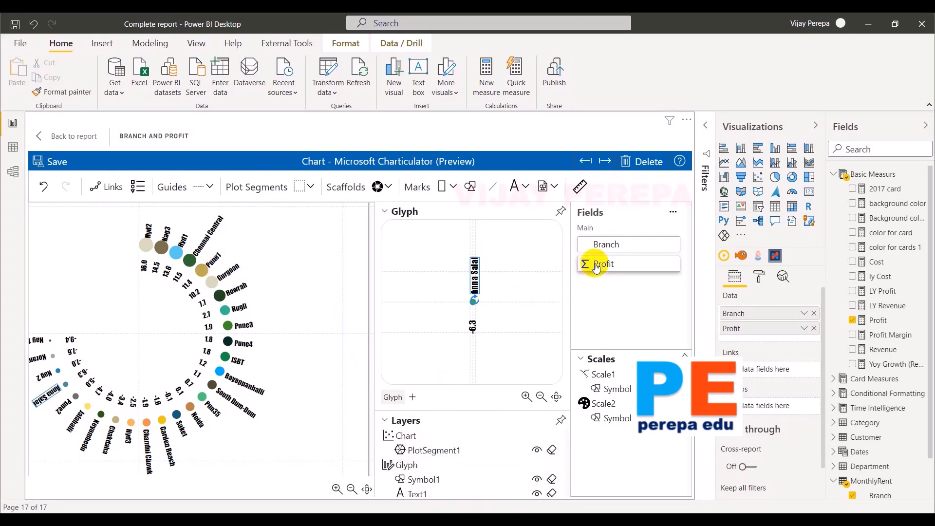
Step: Change the Hyd2 color in the circle symbol's fill color mapping to dark green #00441b
{"action": "left_click", "coordinate": [185, 260]}
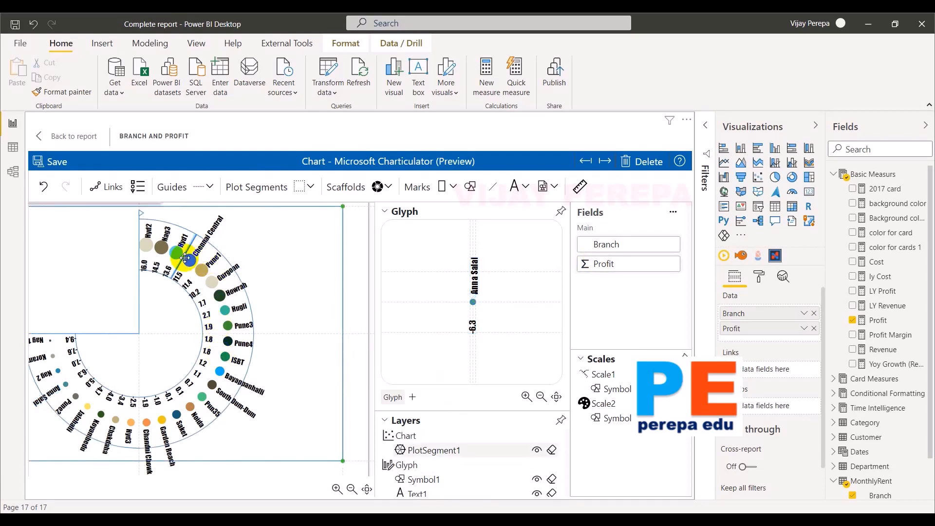
{"action": "left_click", "coordinate": [189, 262]}
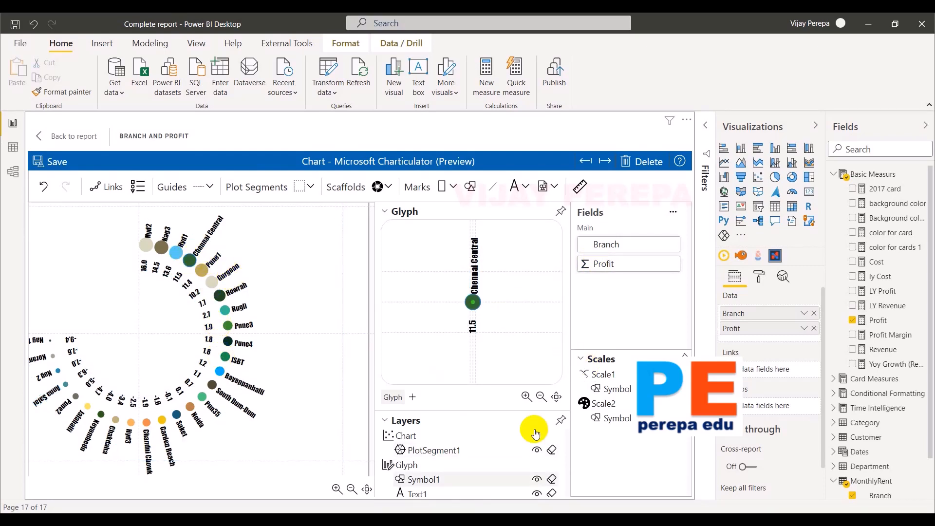
{"action": "left_click", "coordinate": [384, 211]}
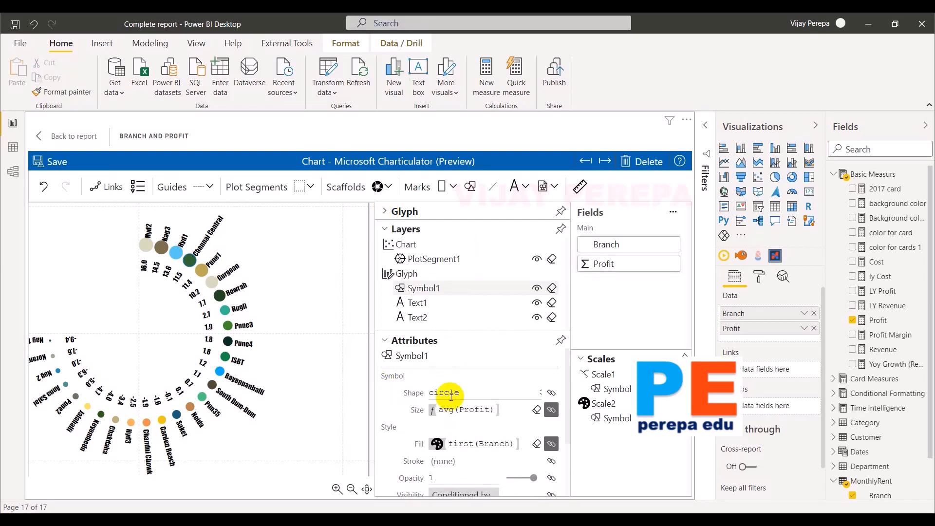
{"action": "left_click", "coordinate": [551, 443]}
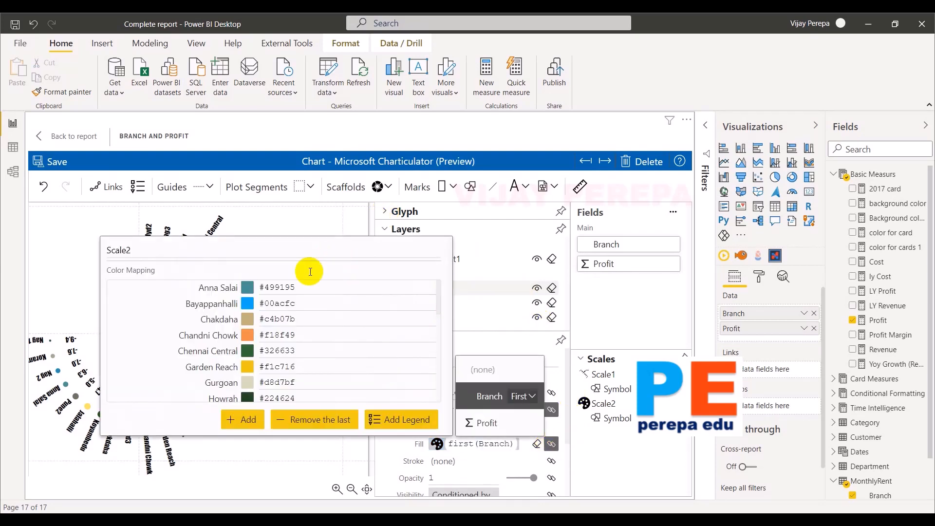
{"action": "scroll", "coordinate": [246, 387], "scroll_direction": "down", "scroll_amount": 3}
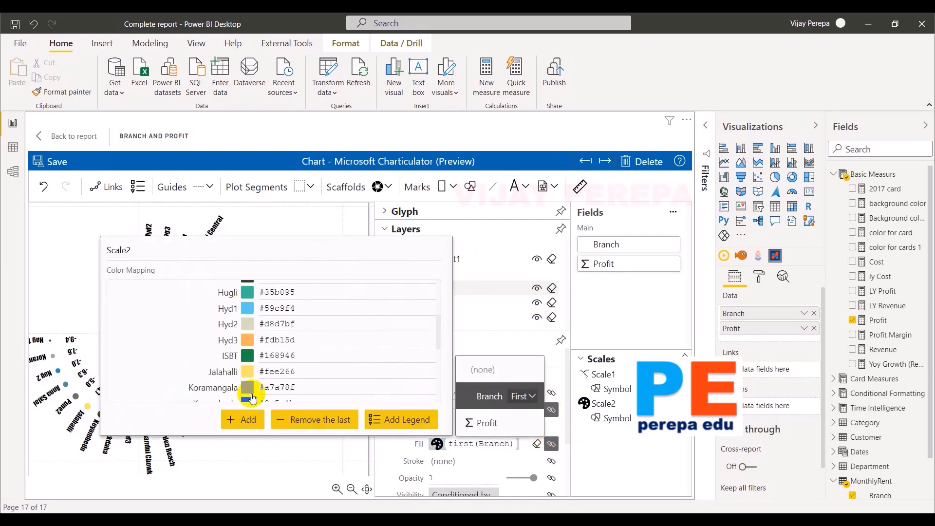
{"action": "left_click", "coordinate": [247, 324]}
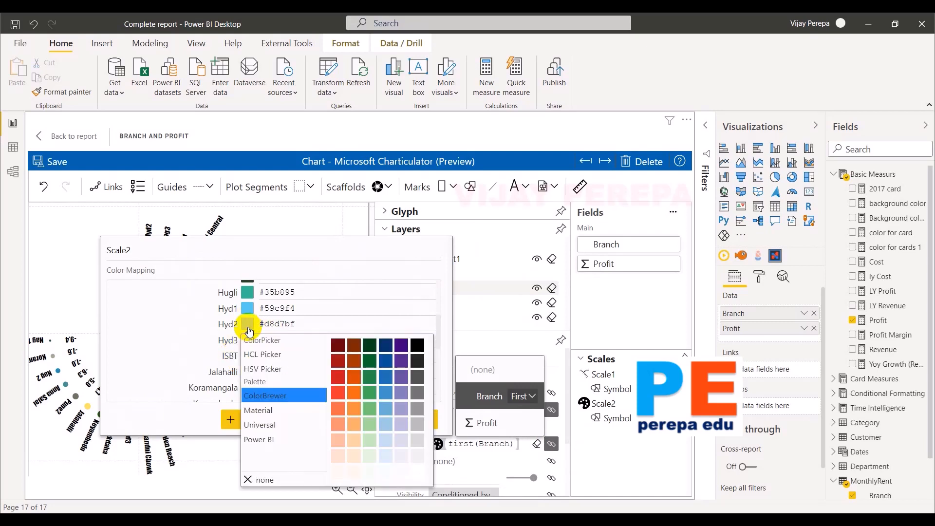
{"action": "left_click", "coordinate": [368, 348]}
{"action": "left_click", "coordinate": [170, 379]}
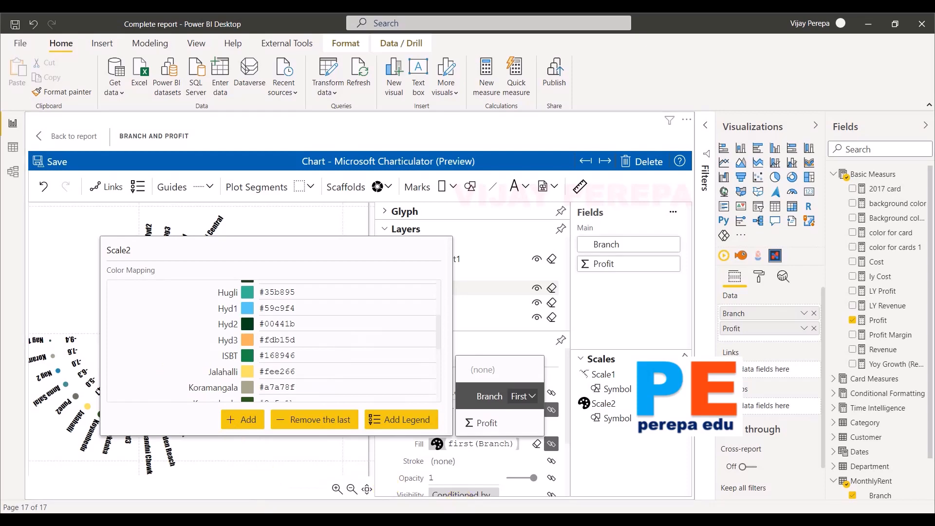
Step: Reopen the circle symbol's fill color mapping and review the colors assigned to all branches
{"action": "left_click", "coordinate": [550, 442]}
{"action": "left_click", "coordinate": [550, 442]}
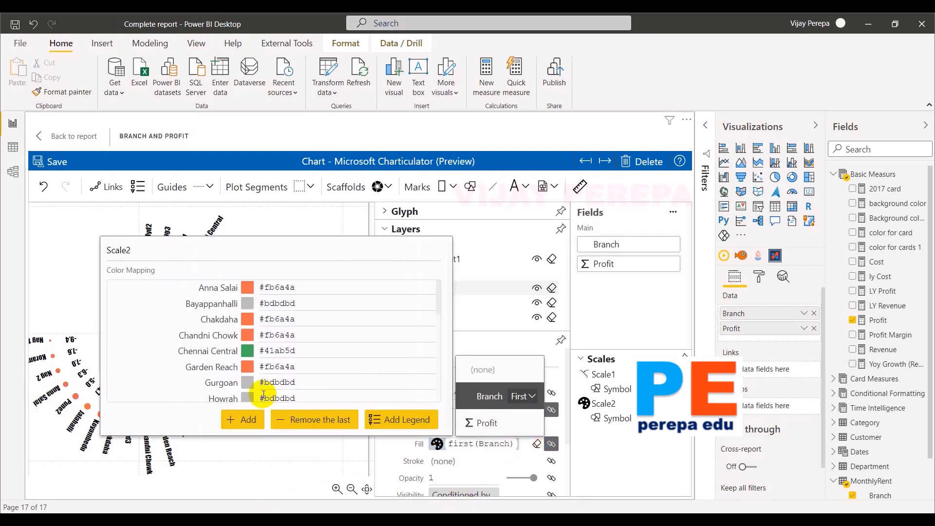
{"action": "left_click", "coordinate": [436, 303]}
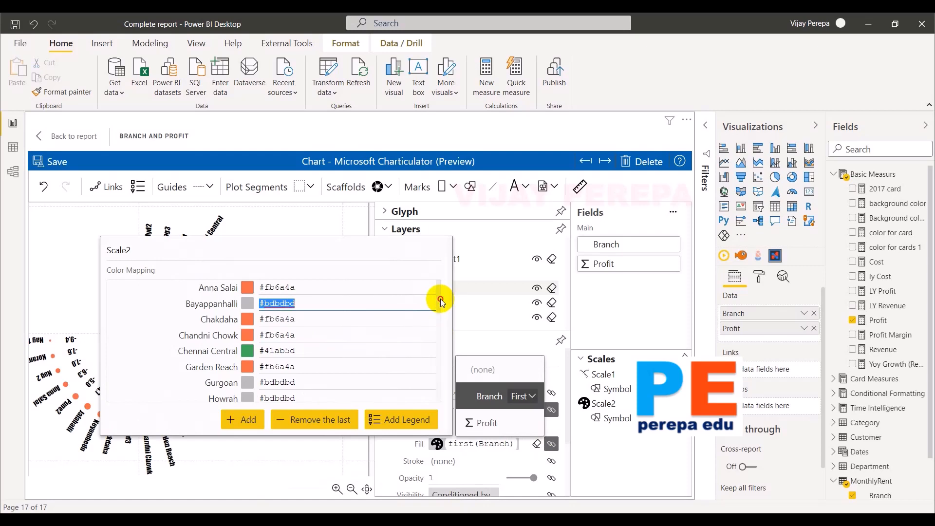
{"action": "scroll", "coordinate": [441, 326], "scroll_direction": "down", "scroll_amount": 5}
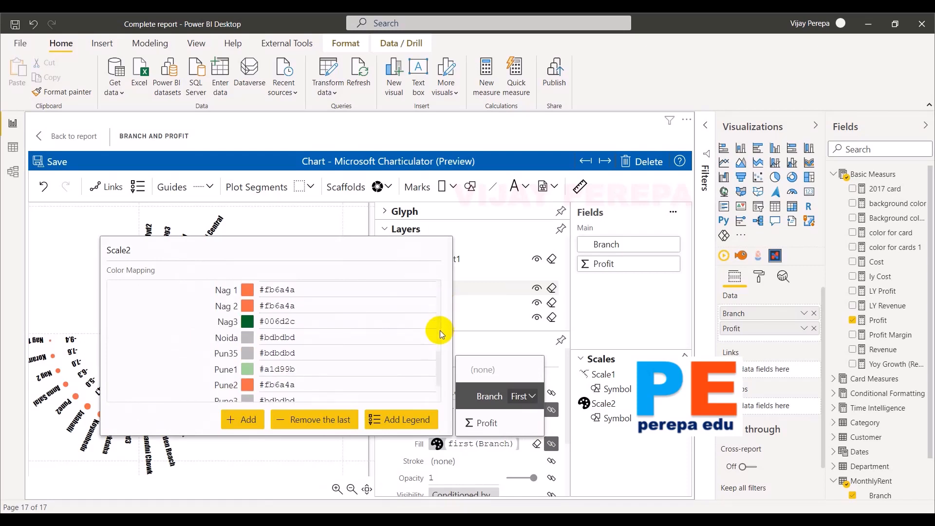
{"action": "scroll", "coordinate": [440, 330], "scroll_direction": "down", "scroll_amount": 2}
{"action": "left_click", "coordinate": [291, 480]}
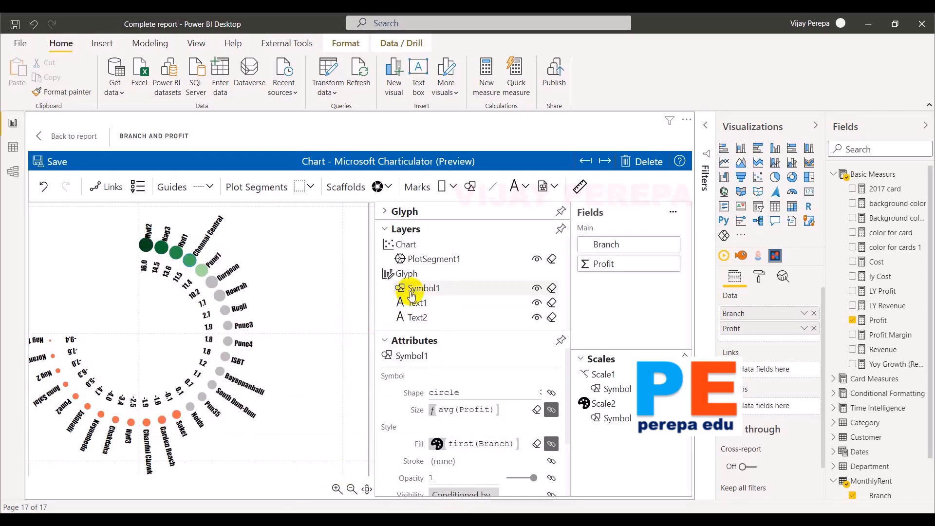
Step: Save the chart and return to the report page, enlarging the visual to fill more of the canvas
{"action": "left_click", "coordinate": [397, 212]}
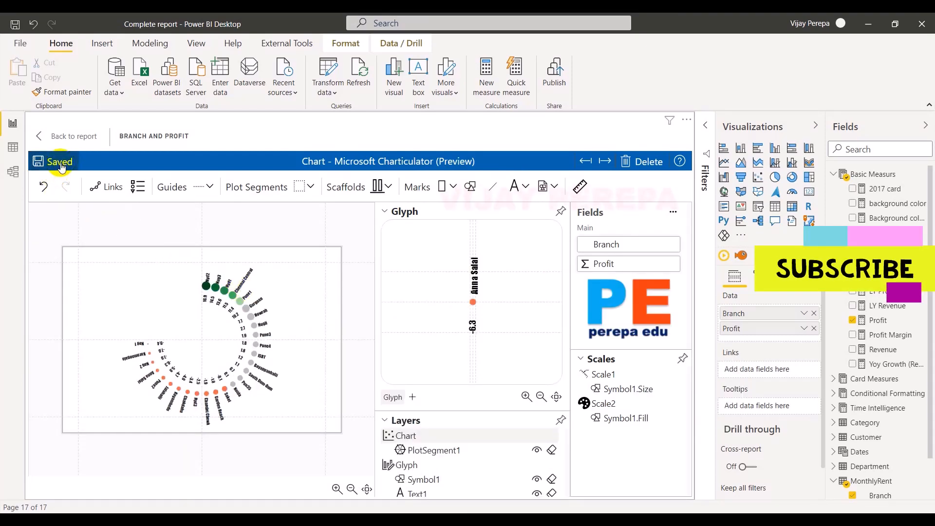
{"action": "left_click", "coordinate": [78, 139]}
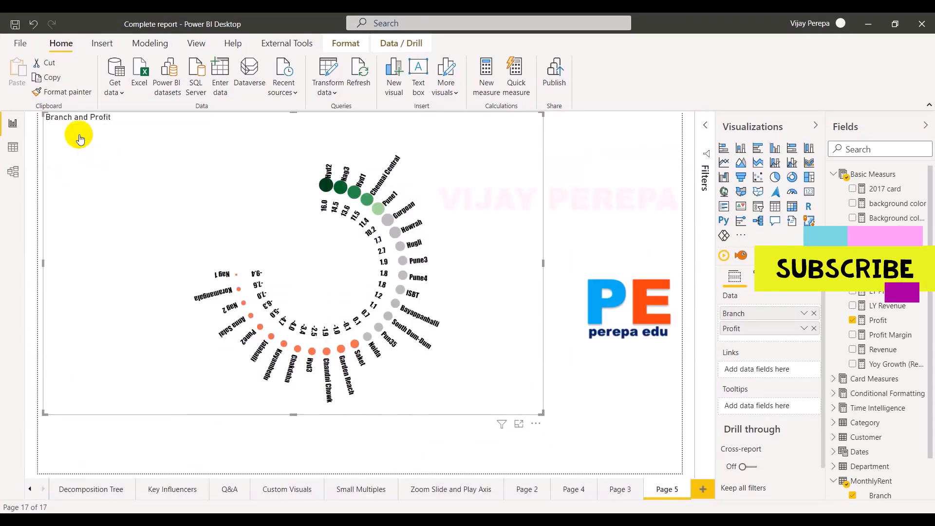
{"action": "left_click_drag", "start_coordinate": [543, 414], "coordinate": [611, 472]}
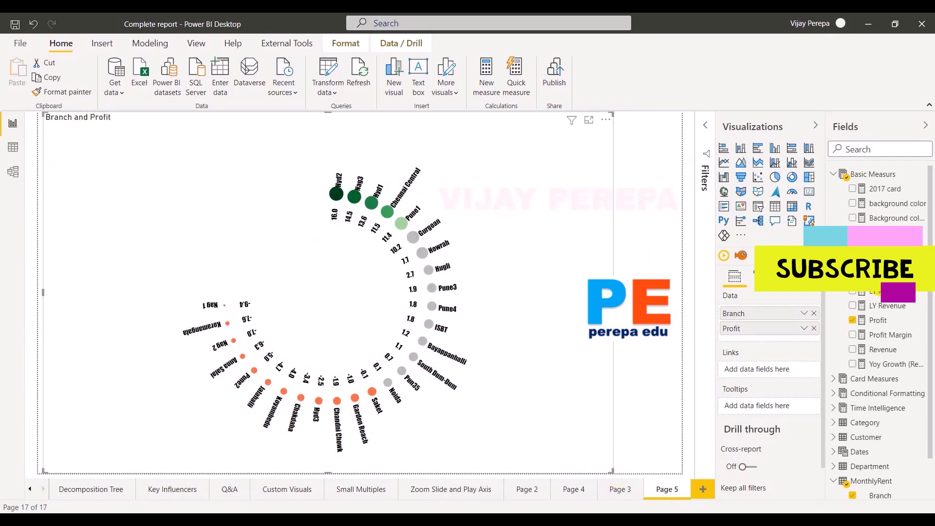
Step: Change the visual's title text to "Top 5 Profitable Branches and Loss Making Branches"
{"action": "left_click", "coordinate": [754, 274]}
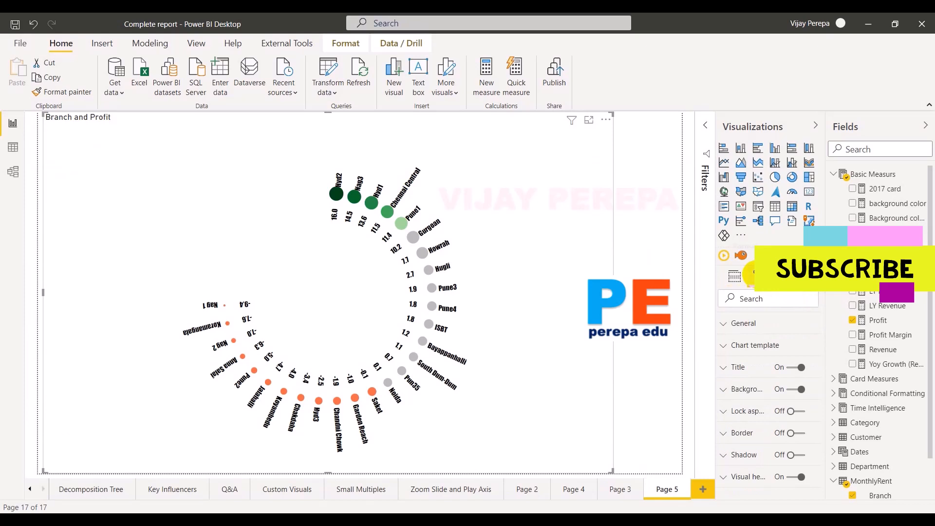
{"action": "left_click", "coordinate": [736, 367]}
{"action": "left_click", "coordinate": [727, 404]}
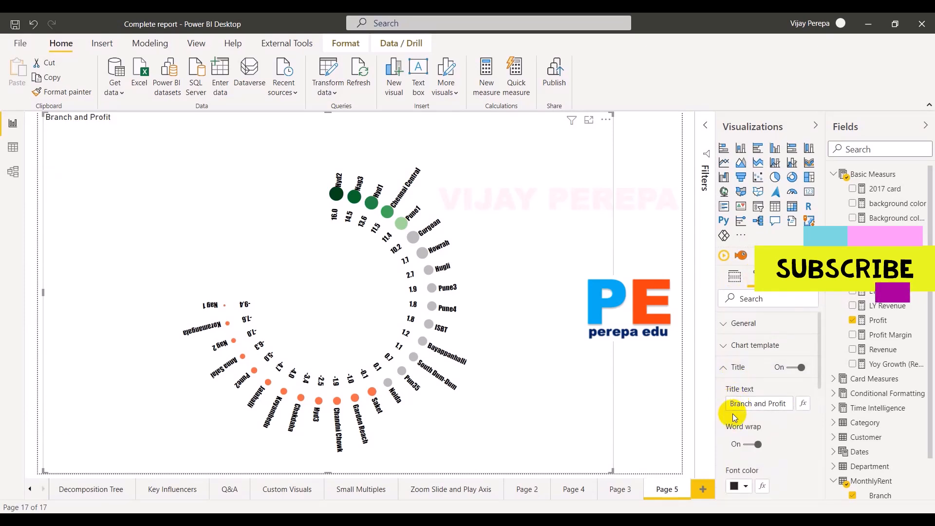
{"action": "scroll", "coordinate": [732, 414], "scroll_direction": "down", "scroll_amount": 10}
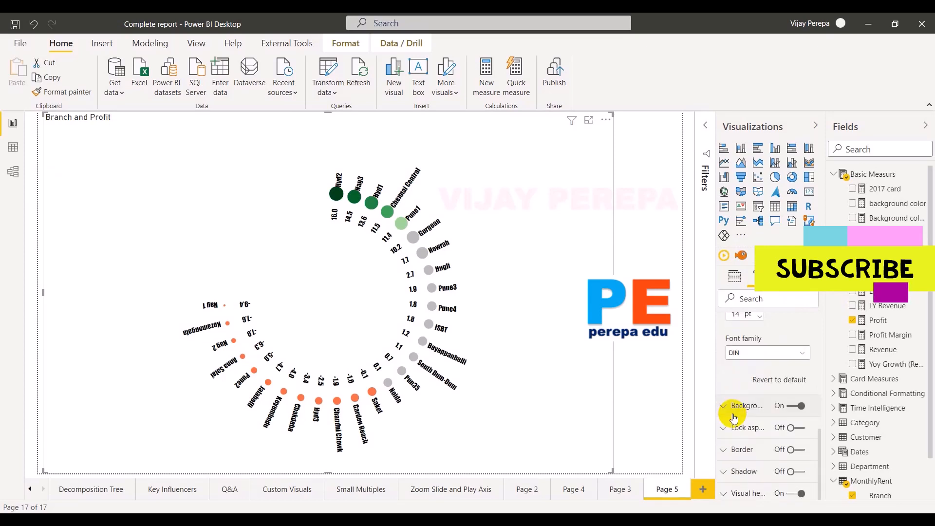
{"action": "scroll", "coordinate": [743, 361], "scroll_direction": "up", "scroll_amount": 10}
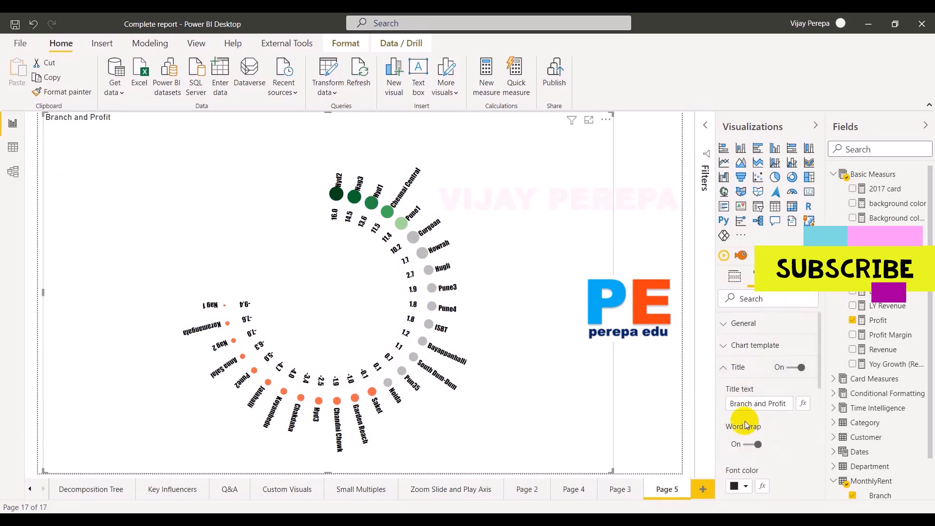
{"action": "triple_click", "coordinate": [746, 407]}
{"action": "type", "text": "Top 5 Profitabl"}
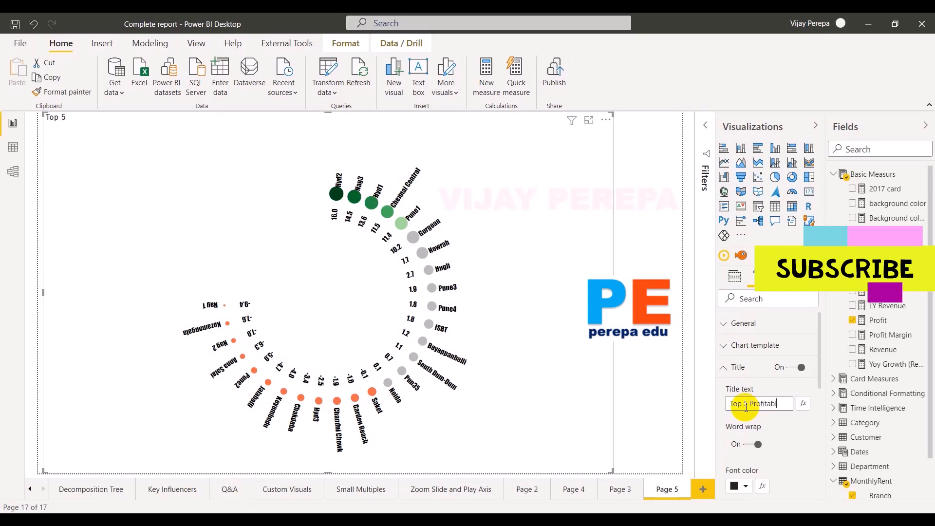
{"action": "type", "text": "e Branches"}
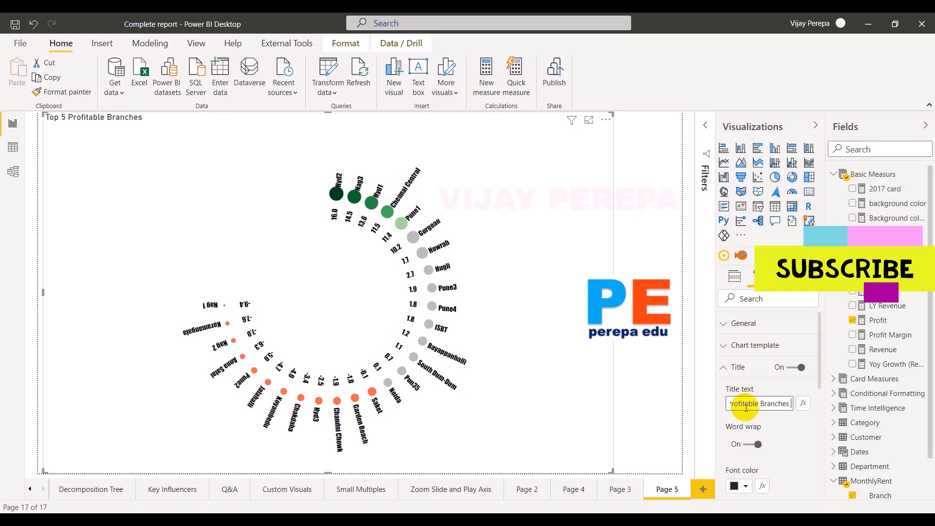
{"action": "type", "text": " and Loss-Making Branc"}
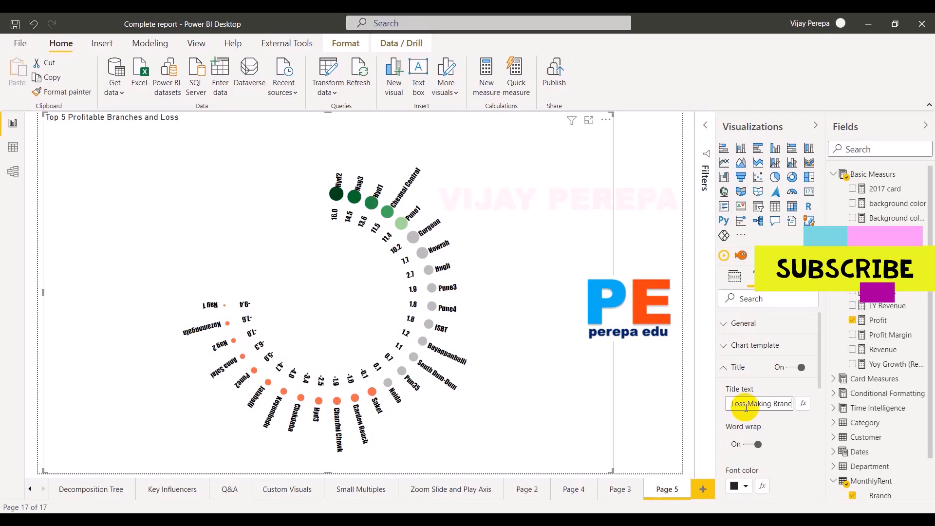
{"action": "type", "text": "hes"}
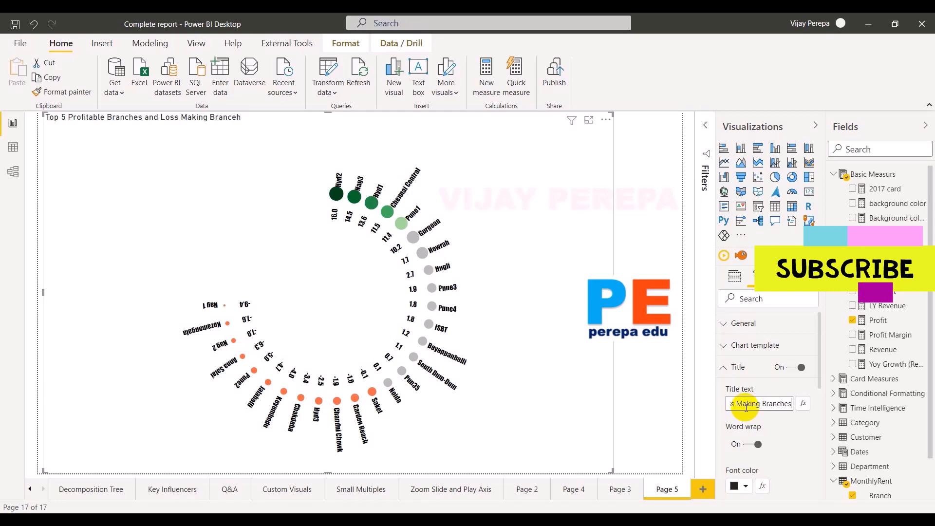
{"action": "left_click", "coordinate": [817, 451]}
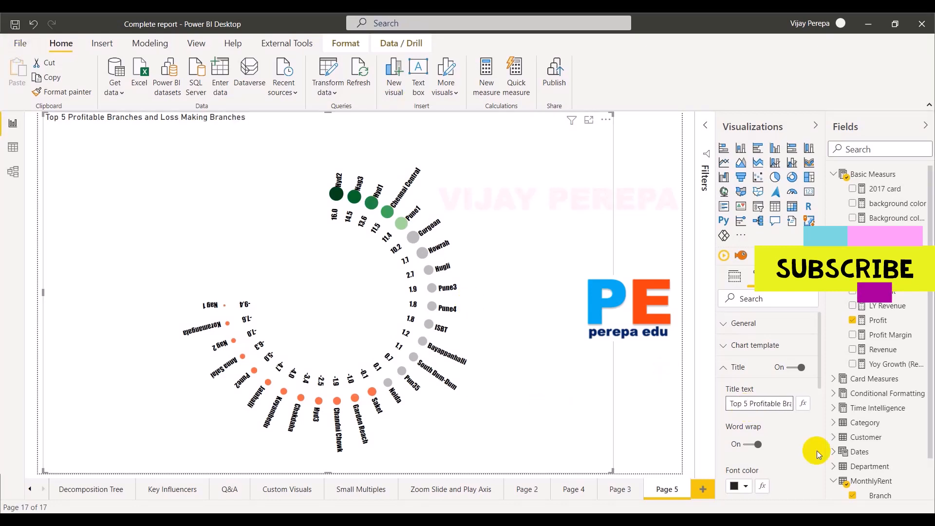
Step: Format the visual's title with a white font color and a black background color
{"action": "left_click", "coordinate": [743, 486]}
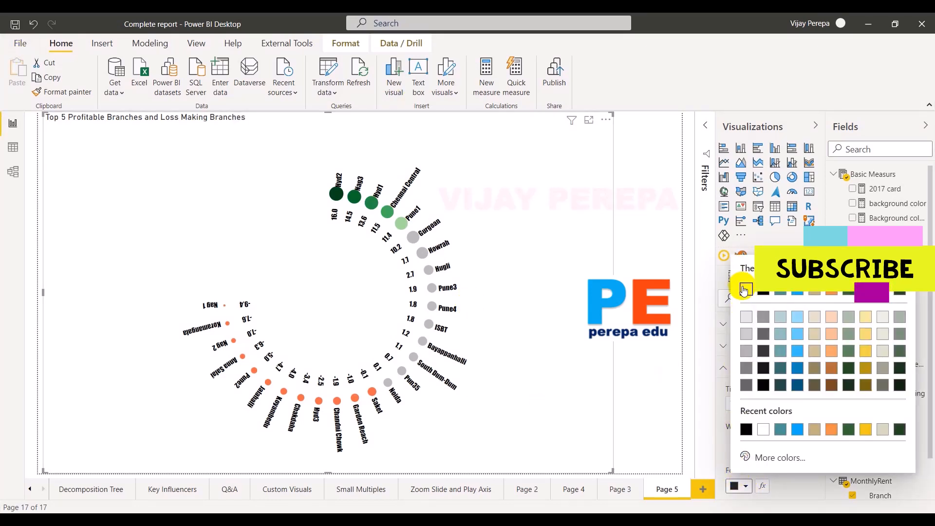
{"action": "left_click", "coordinate": [744, 290]}
{"action": "scroll", "coordinate": [798, 443], "scroll_direction": "down", "scroll_amount": 3}
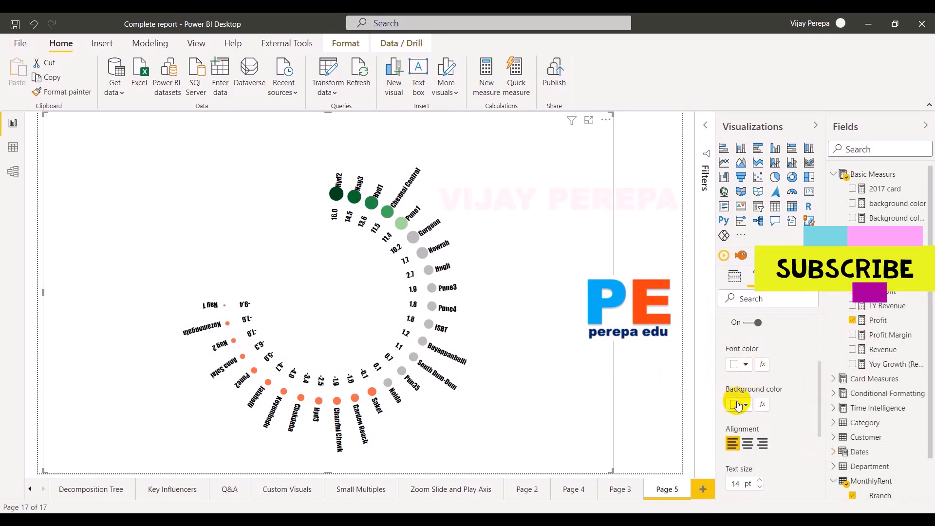
{"action": "left_click", "coordinate": [738, 405]}
{"action": "left_click", "coordinate": [759, 181]}
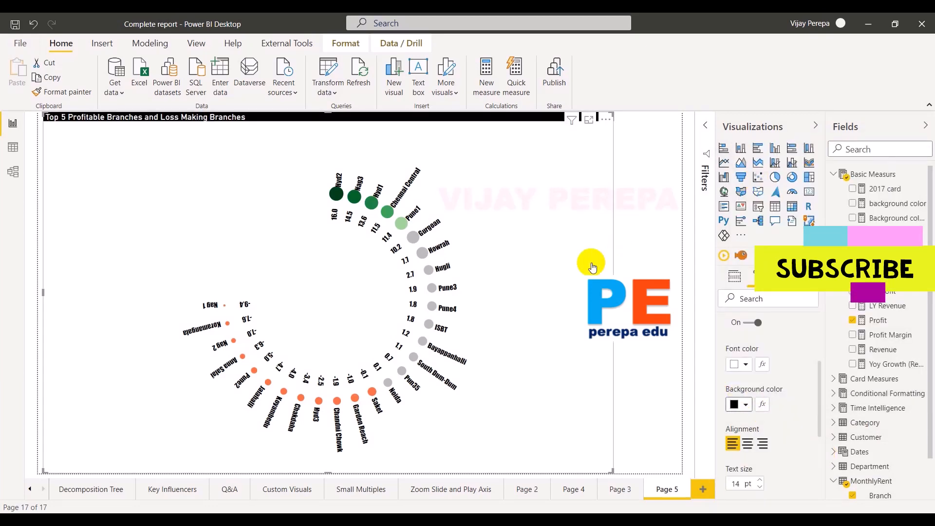
{"action": "left_click", "coordinate": [649, 404]}
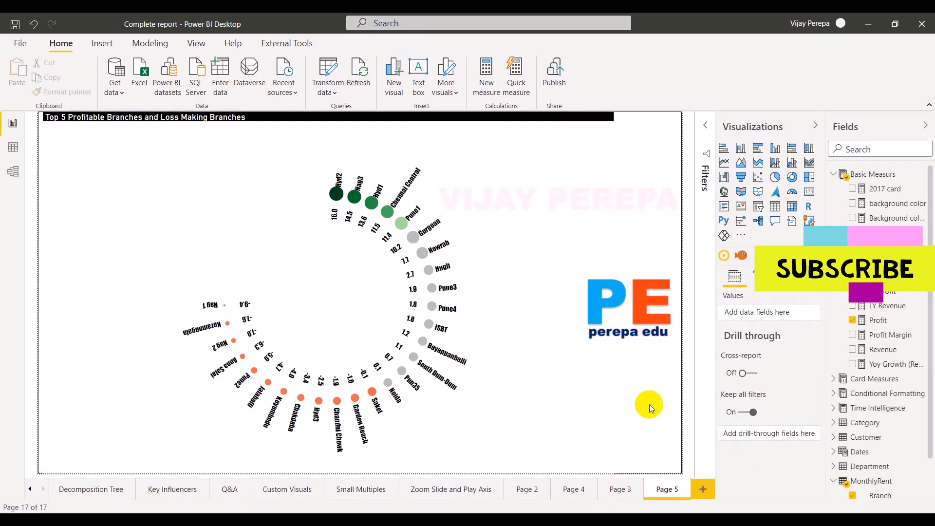